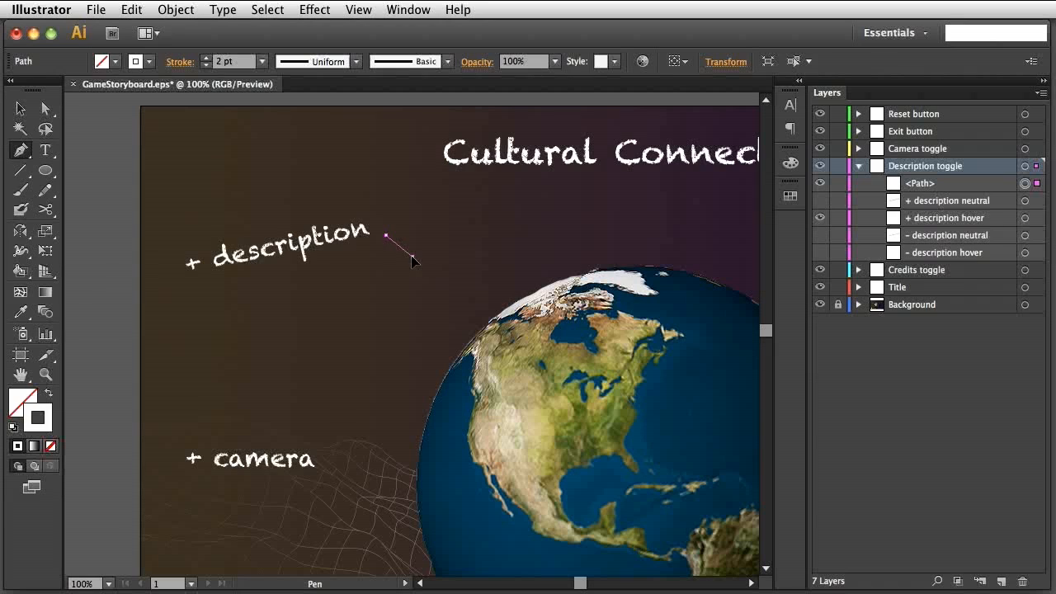
- Add two more anchor points to the curved path beside the description label, and refine its end point and curvature
left_click(419, 300)
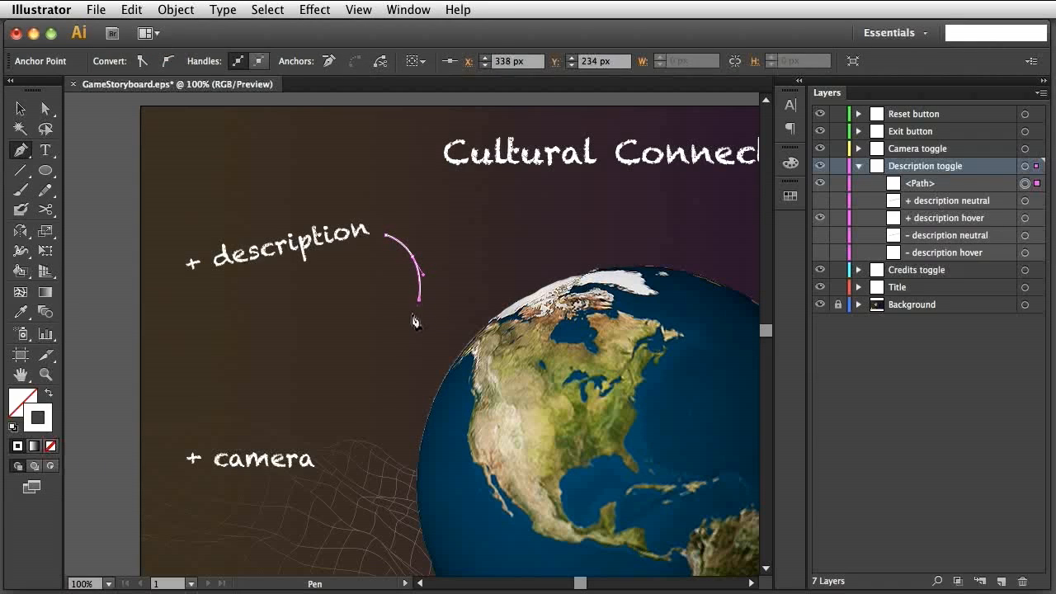
left_click(410, 329)
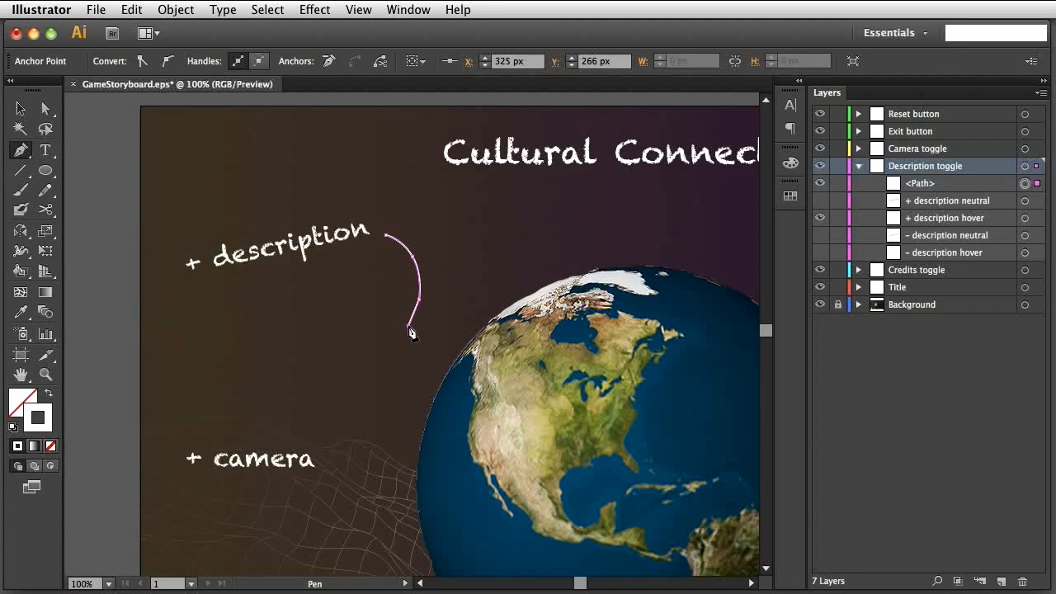
left_click(48, 113)
left_click(101, 115)
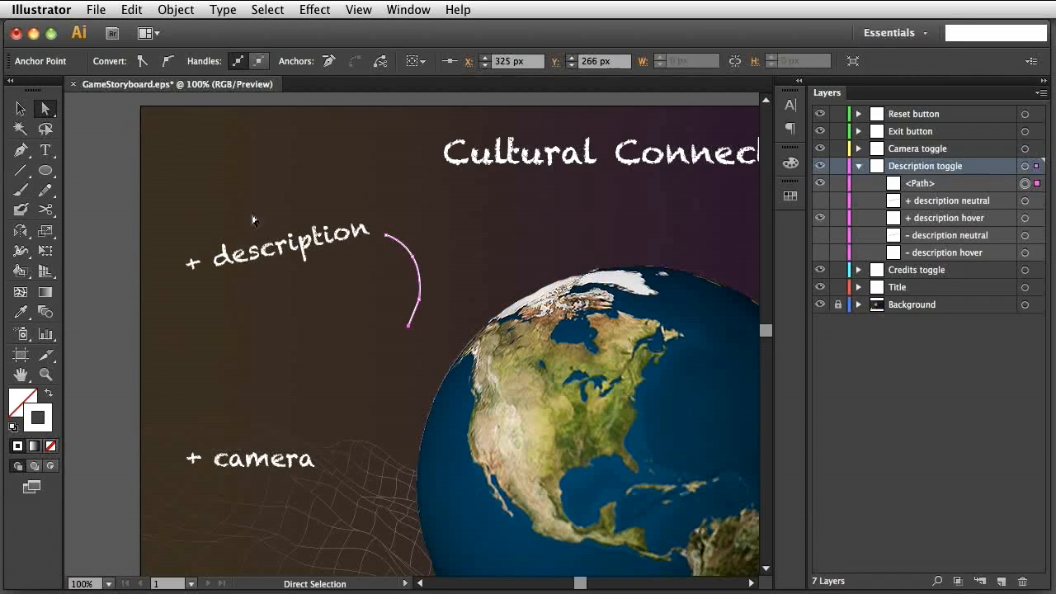
left_click_drag(409, 330, 406, 328)
left_click(419, 300)
left_click_drag(422, 273, 425, 275)
- Move the curved path closer to the description label, shorten it, and rotate it slightly counterclockwise
left_click(20, 108)
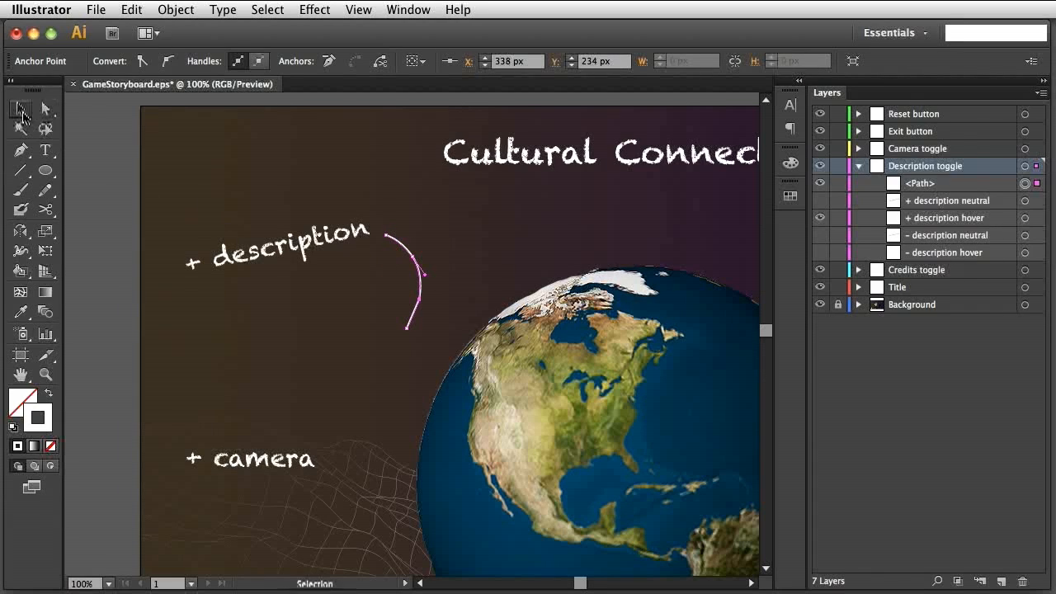
left_click_drag(407, 253, 401, 243)
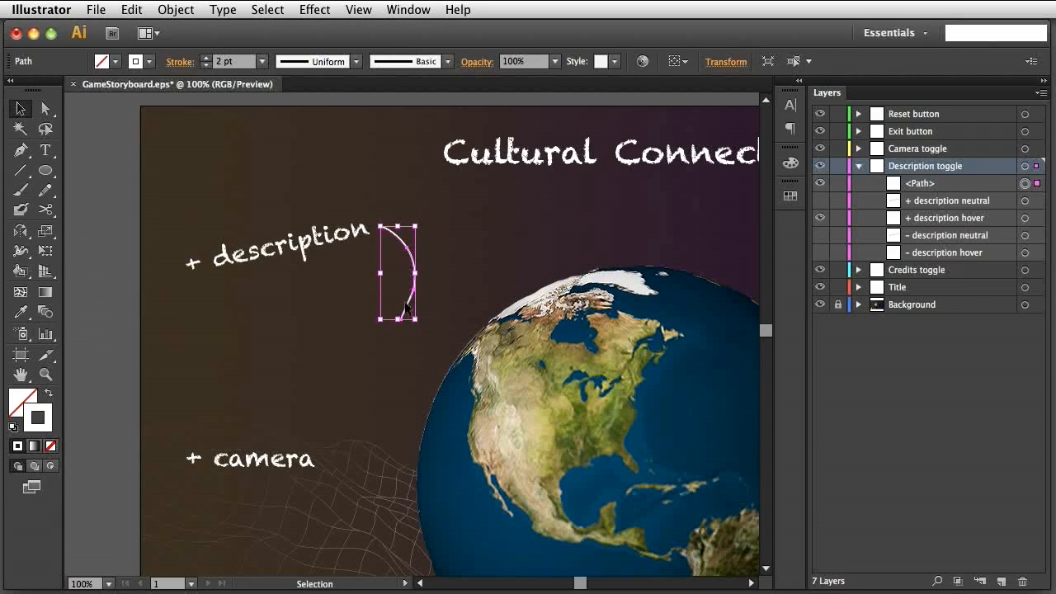
left_click_drag(397, 320, 398, 306)
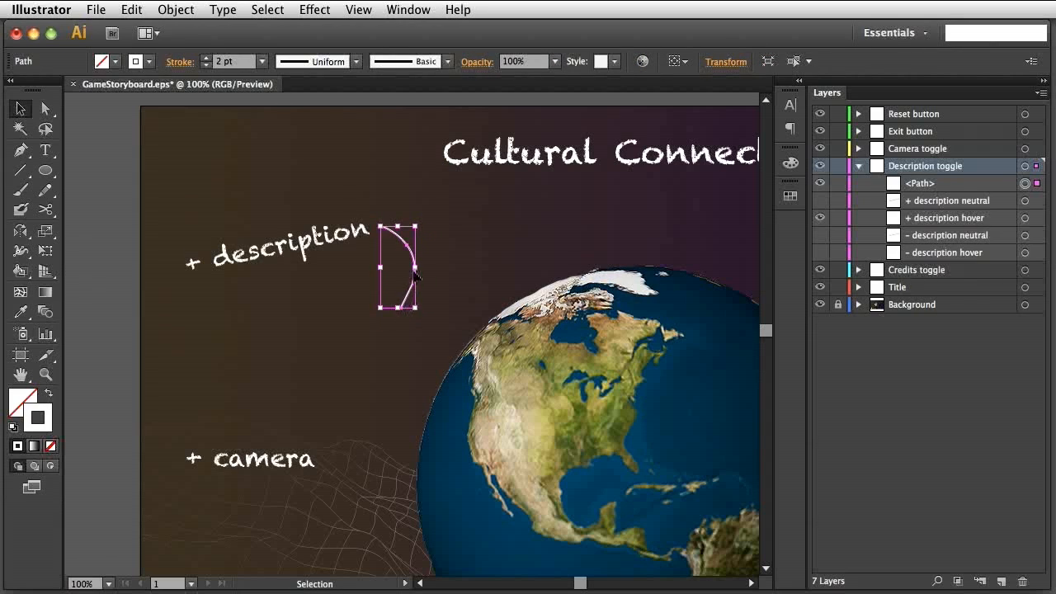
left_click_drag(415, 267, 414, 268)
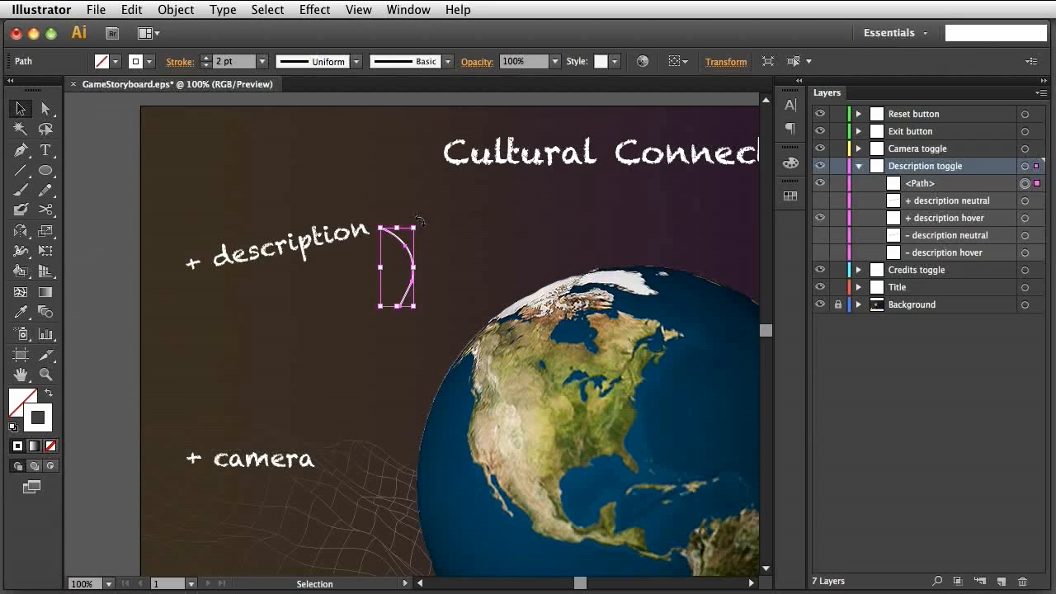
left_click_drag(420, 220, 396, 239)
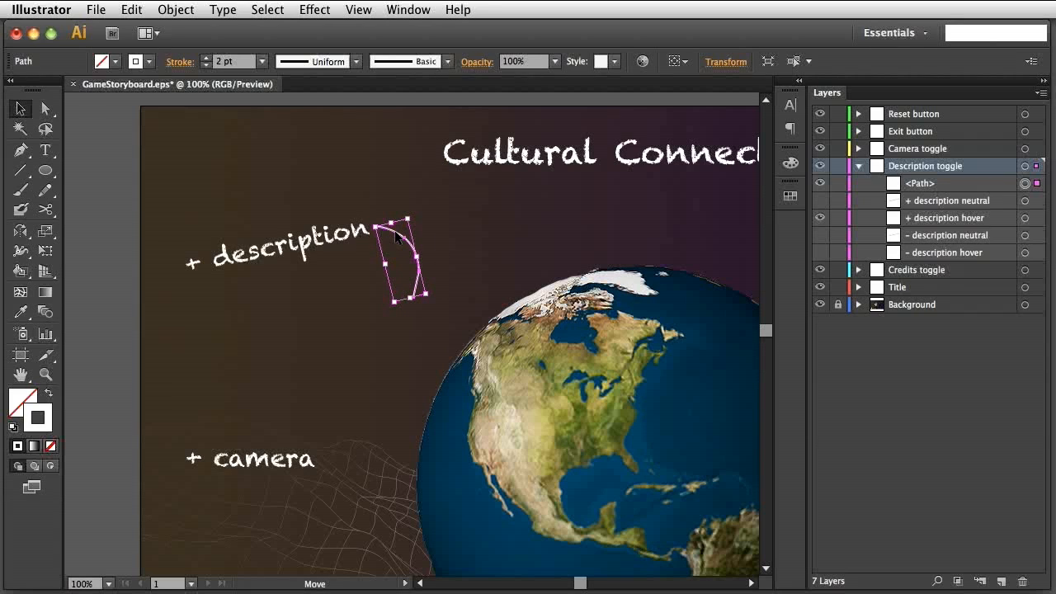
- Add an open V-shaped arrowhead to the lower end of the curved path and deselect it
left_click(176, 63)
left_click(153, 233)
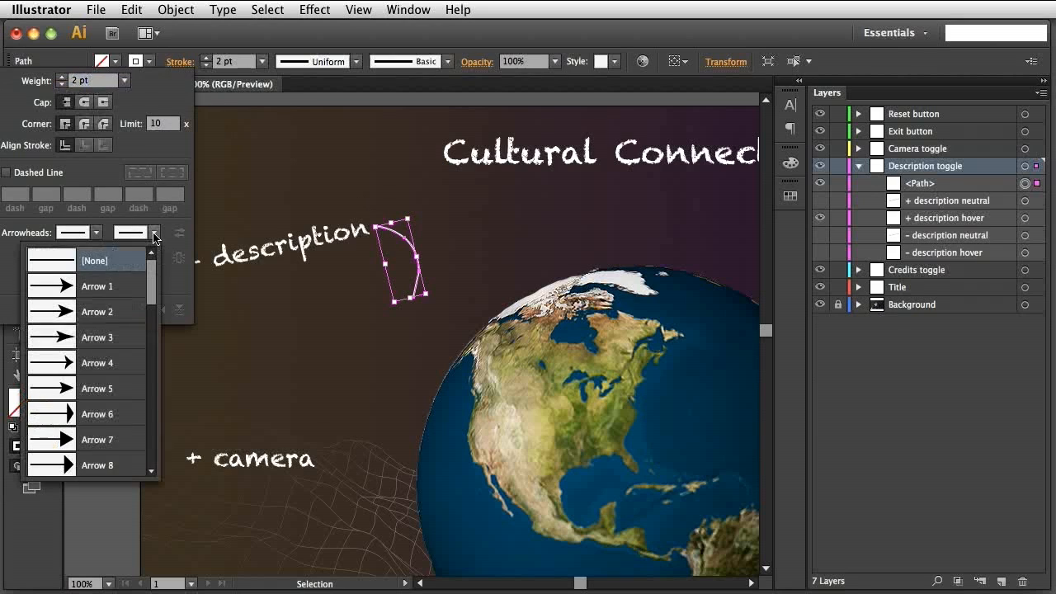
left_click_drag(152, 280, 157, 329)
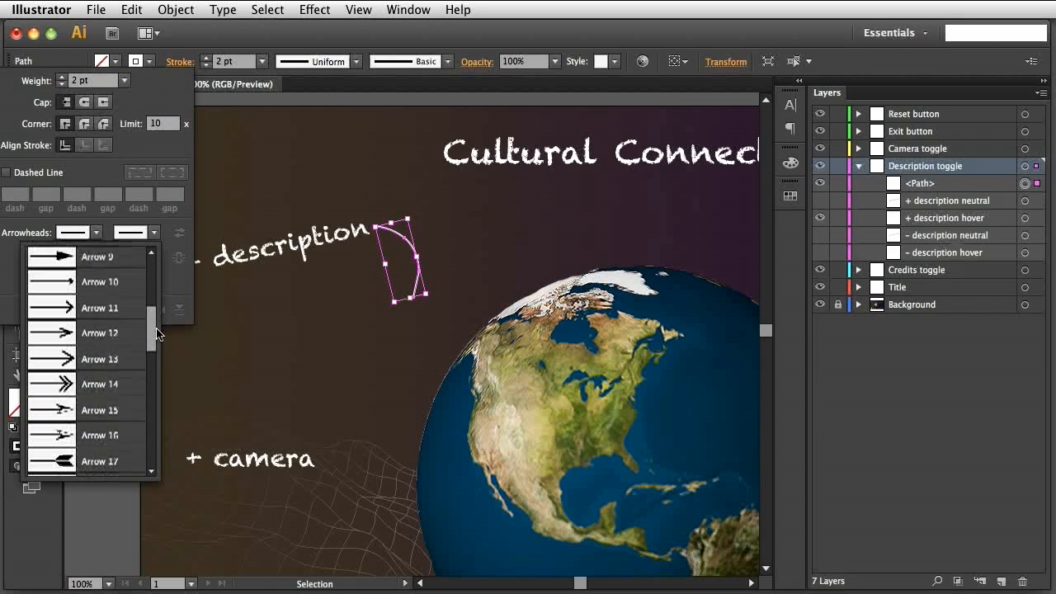
left_click(64, 362)
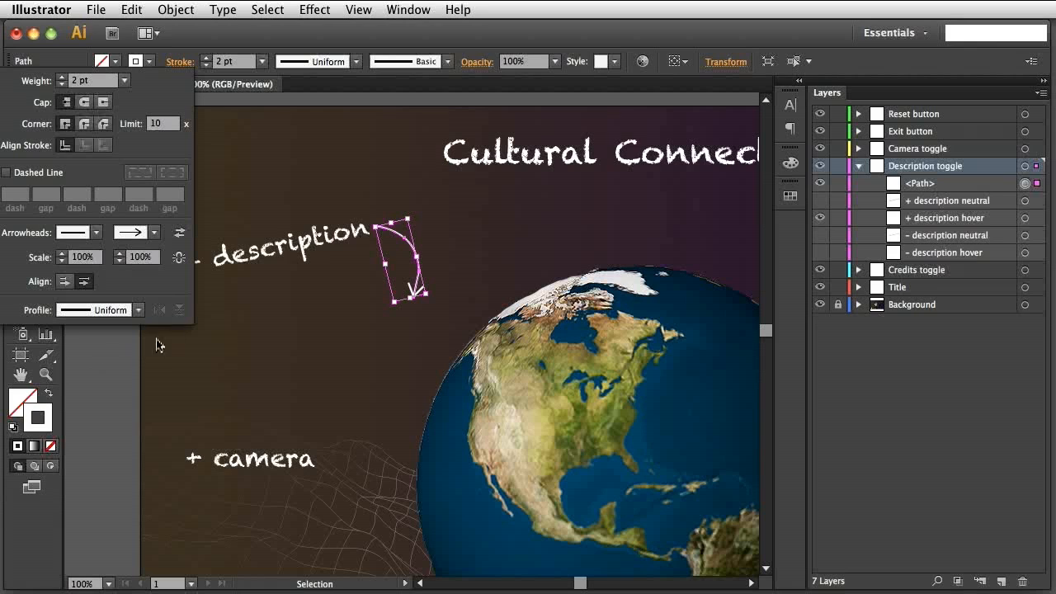
left_click(790, 201)
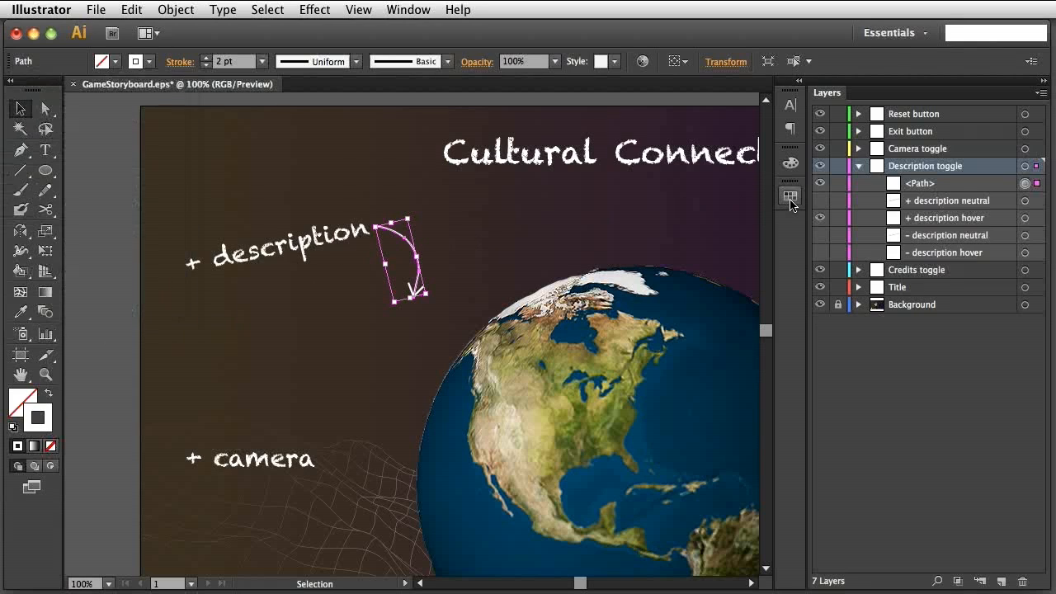
left_click(790, 202)
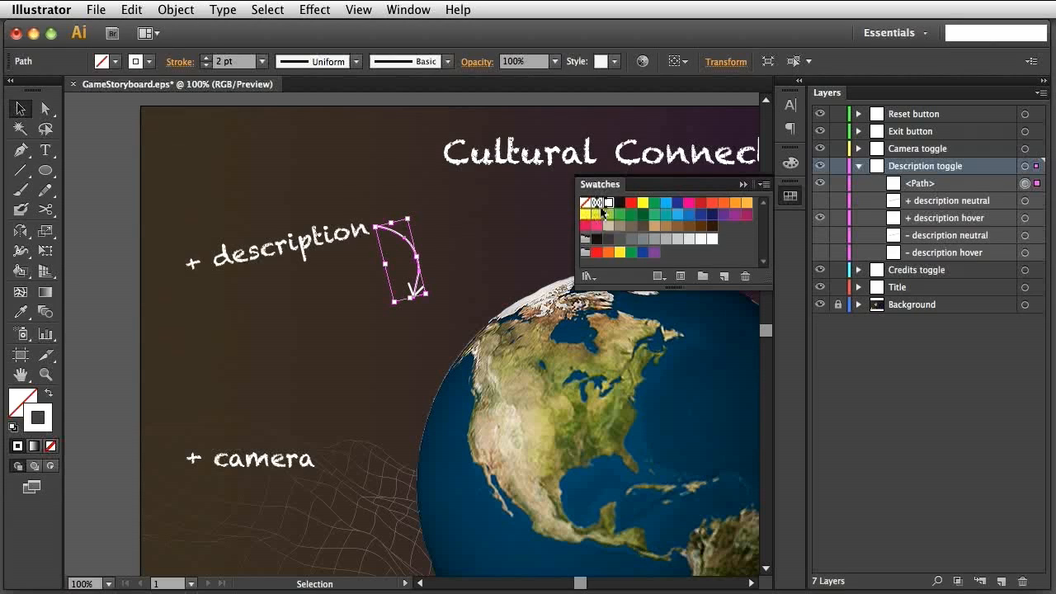
left_click(742, 184)
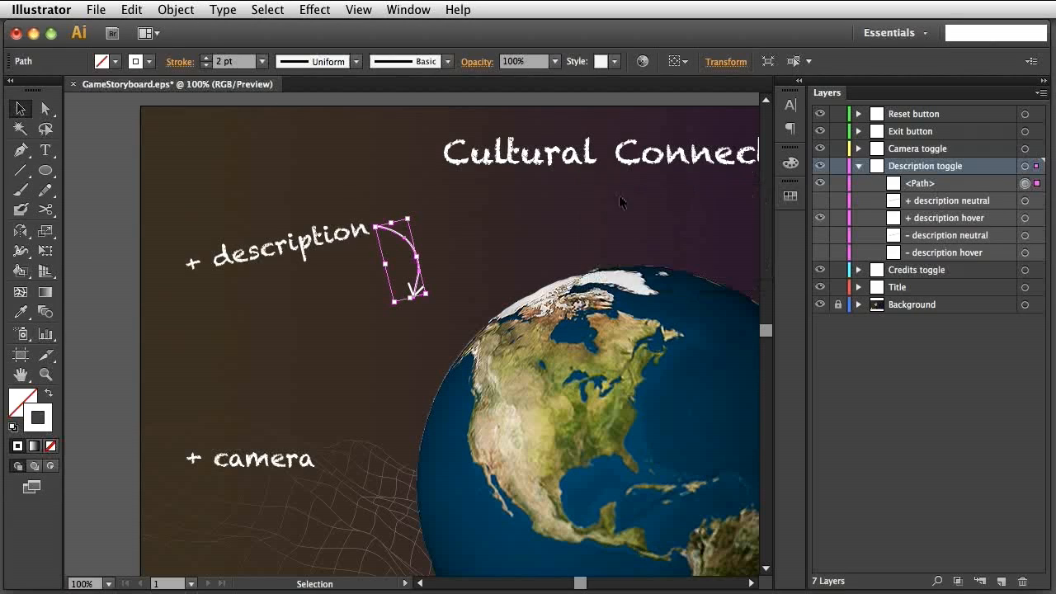
left_click(508, 221)
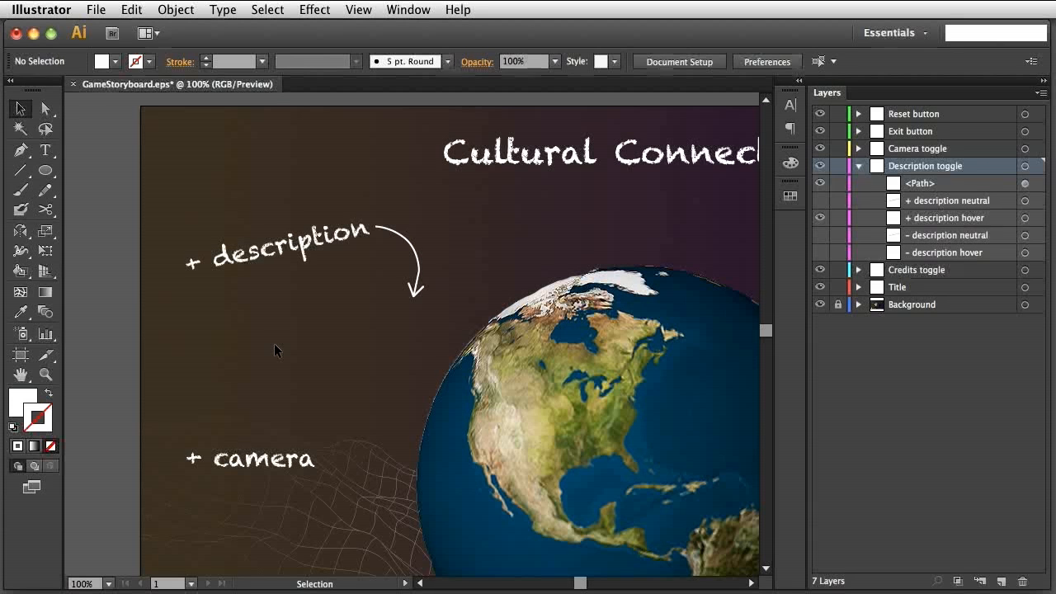
- Create an area text box below the description label and paste "Click on a city's name to open a window with cultural information."
left_click_drag(49, 156, 85, 155)
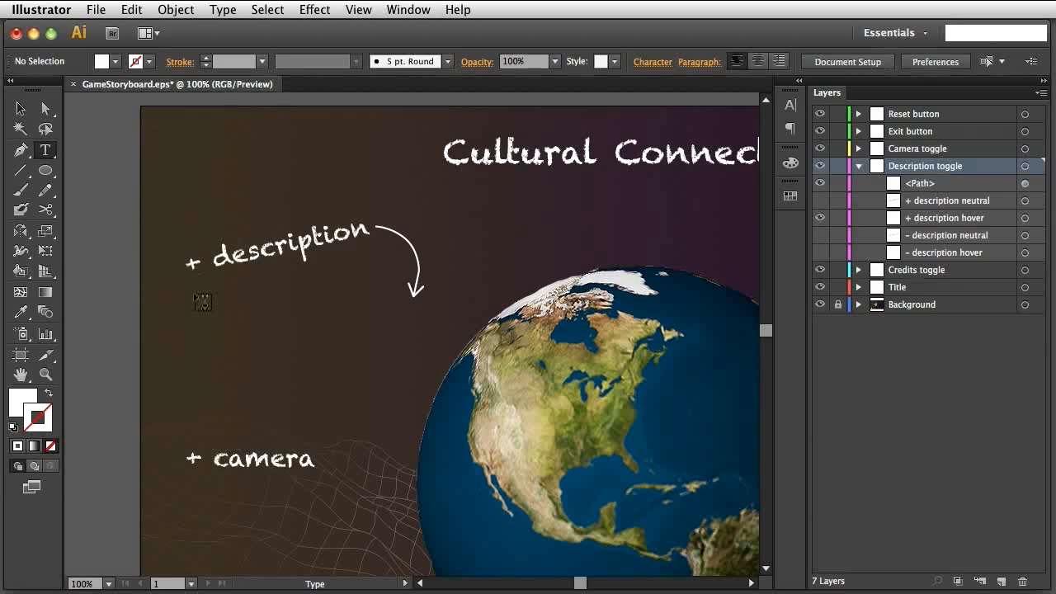
left_click_drag(218, 315, 408, 381)
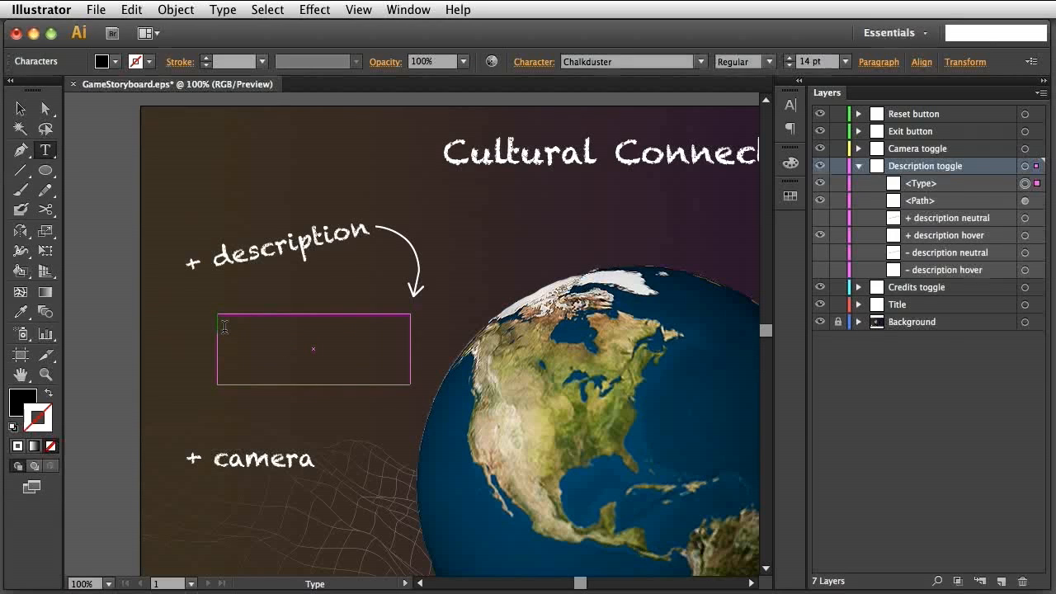
key("super+v")
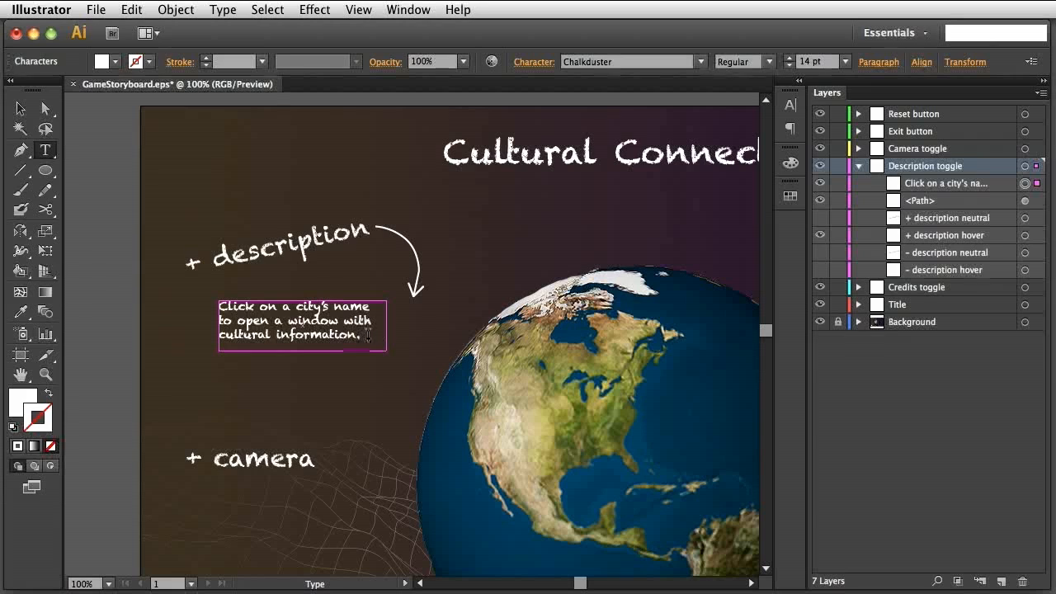
- Create a sublayer named "popup" inside the Description toggle layer and put the pasted text and arrow path in it
left_click(1001, 581)
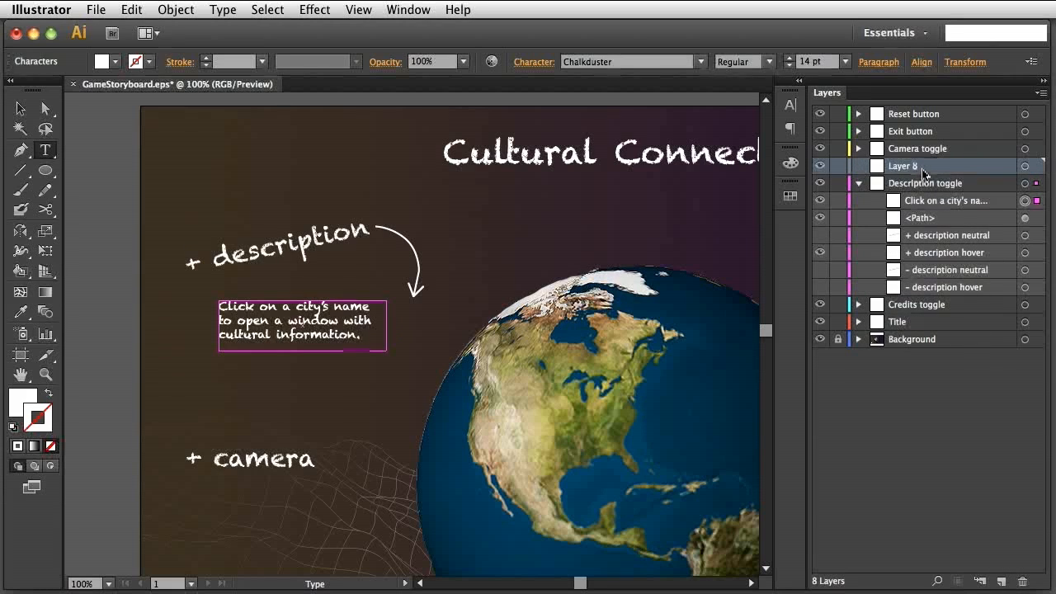
mouse_move(922, 169)
left_mouse_down()
mouse_move(921, 215)
mouse_move(925, 188)
left_mouse_up()
left_click(920, 200)
left_click(922, 218, "shift")
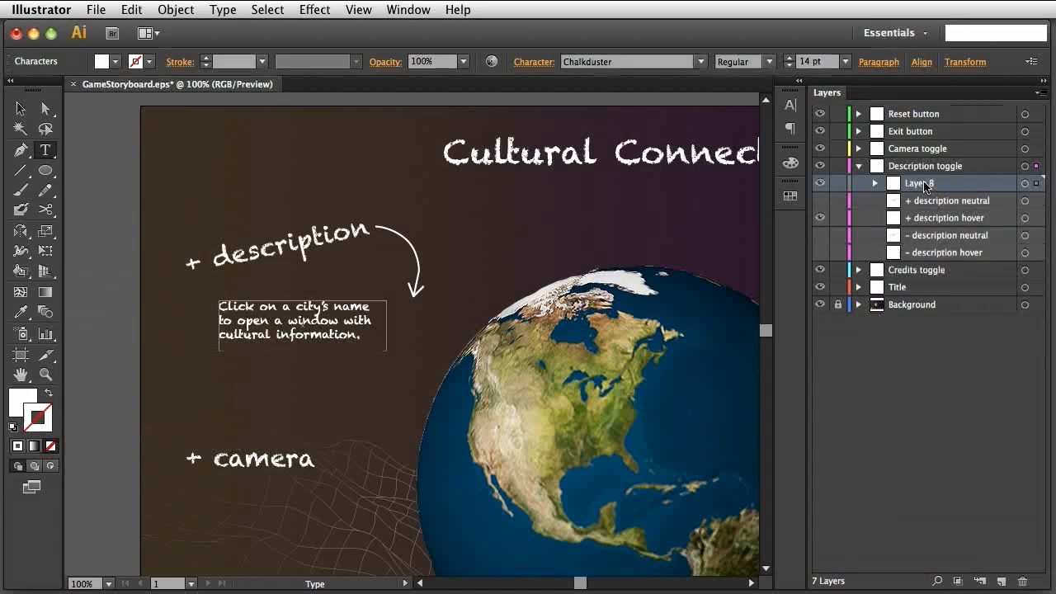
double_click(925, 183)
type("popup")
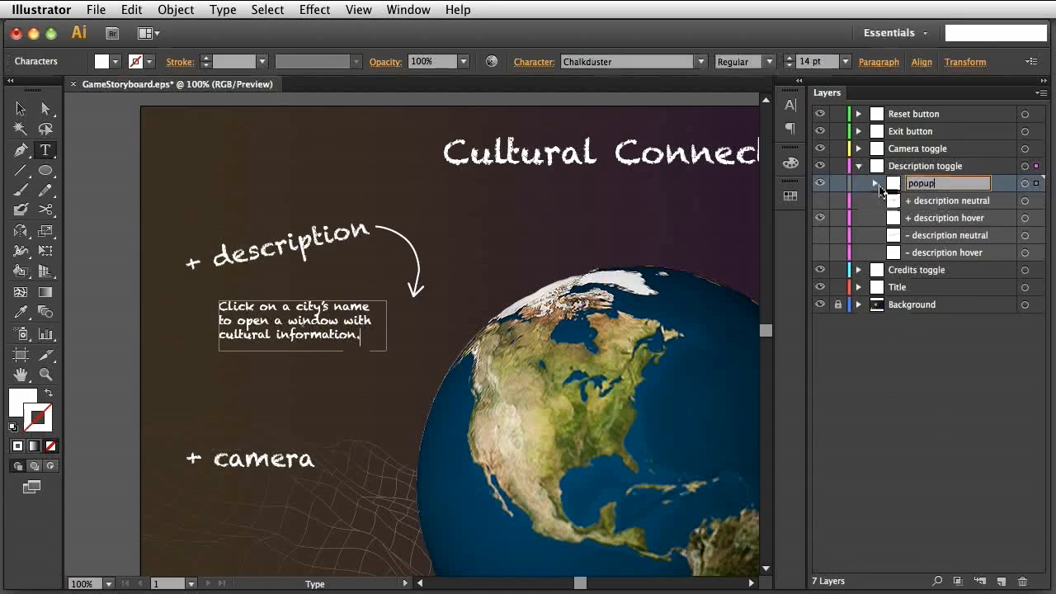
key("Return")
- Rename the popup layer's text object to "information" and its path to "arrow"
left_click(875, 183)
left_click(935, 203)
double_click(935, 203)
type("information")
left_click(941, 219)
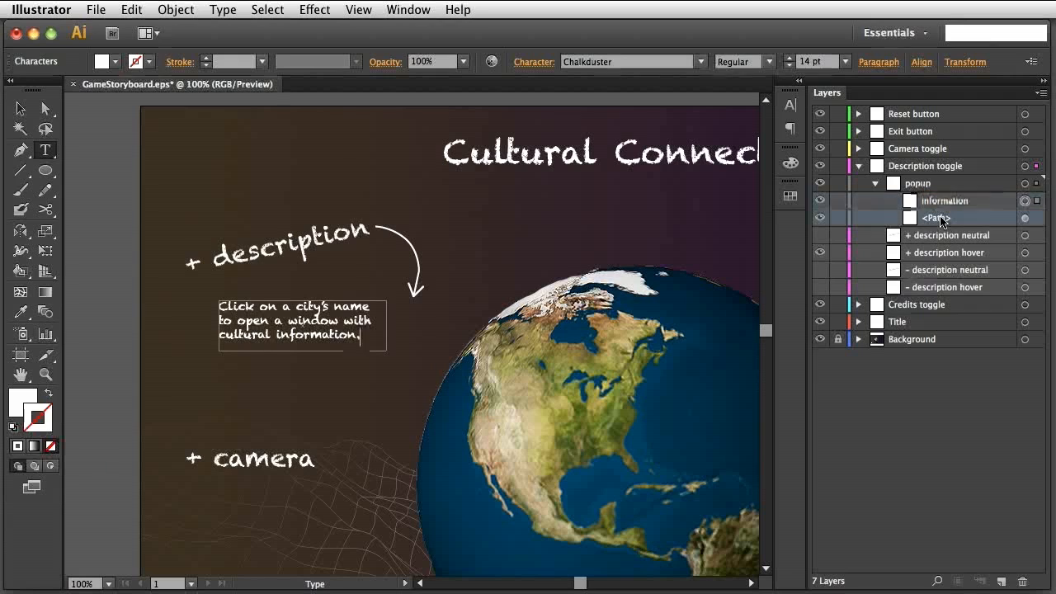
double_click(941, 219)
type("arrow")
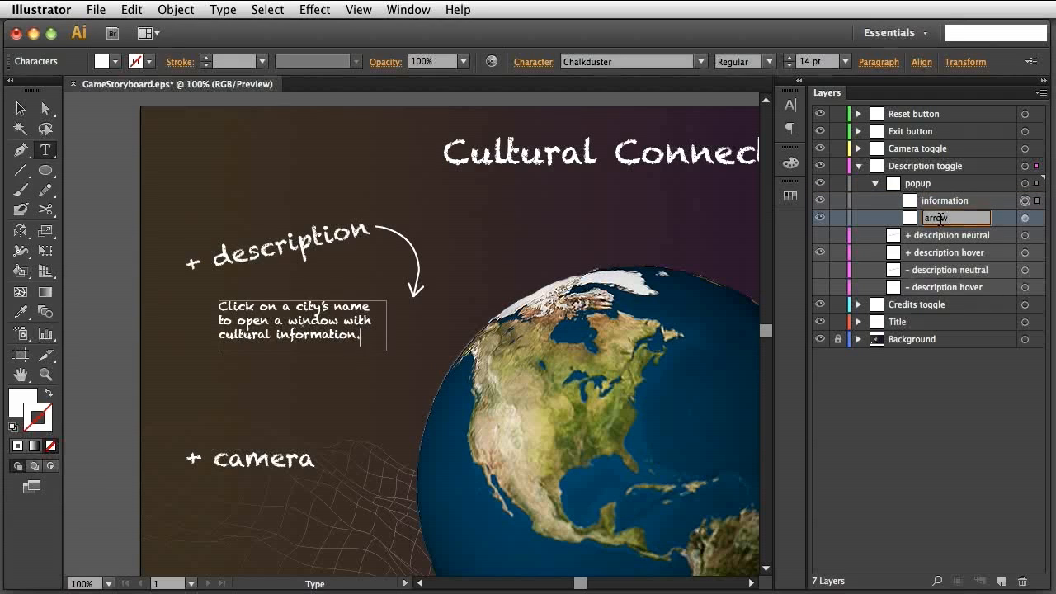
- Hide and show the popup layer to check that it controls both the arrow and the text
left_click(875, 184)
left_click(874, 184)
left_click(820, 183)
left_click(819, 183)
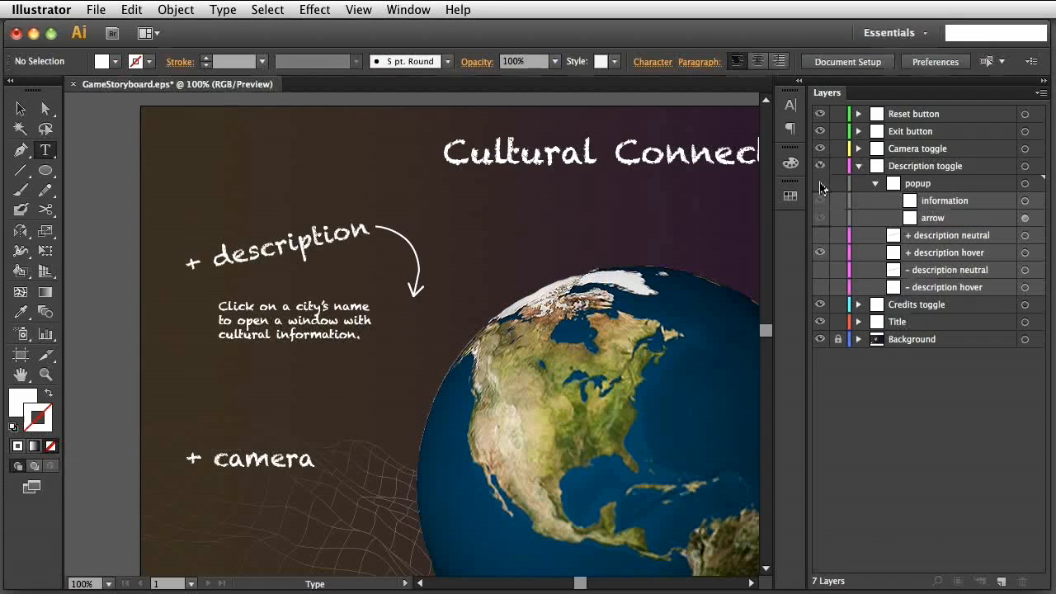
left_click(820, 183)
left_click(819, 183)
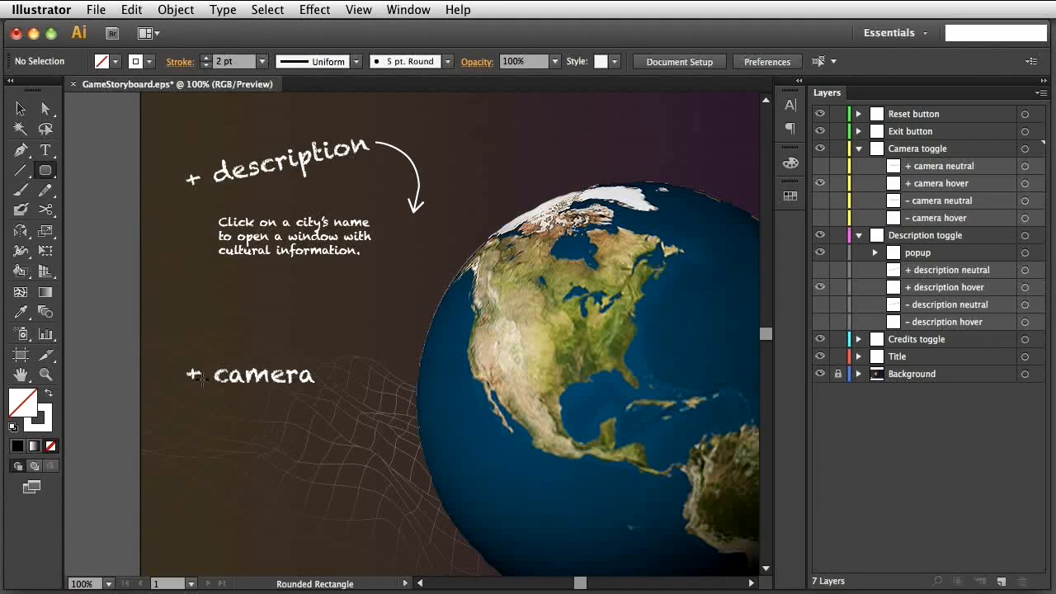
- Draw a small rounded square with a white outline below the camera label in the Camera toggle layer
left_click(47, 174)
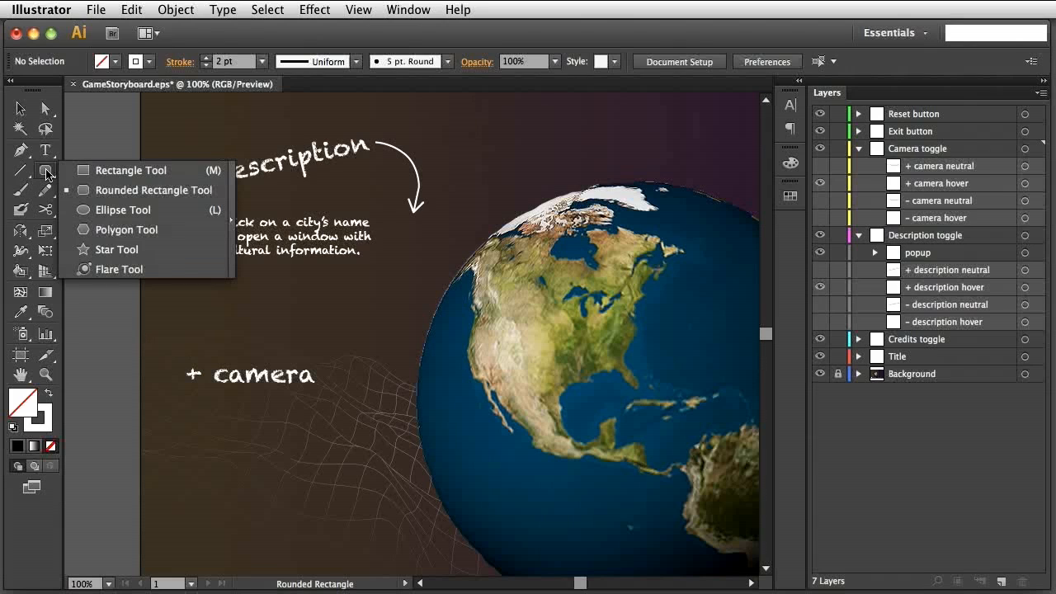
left_click(112, 192)
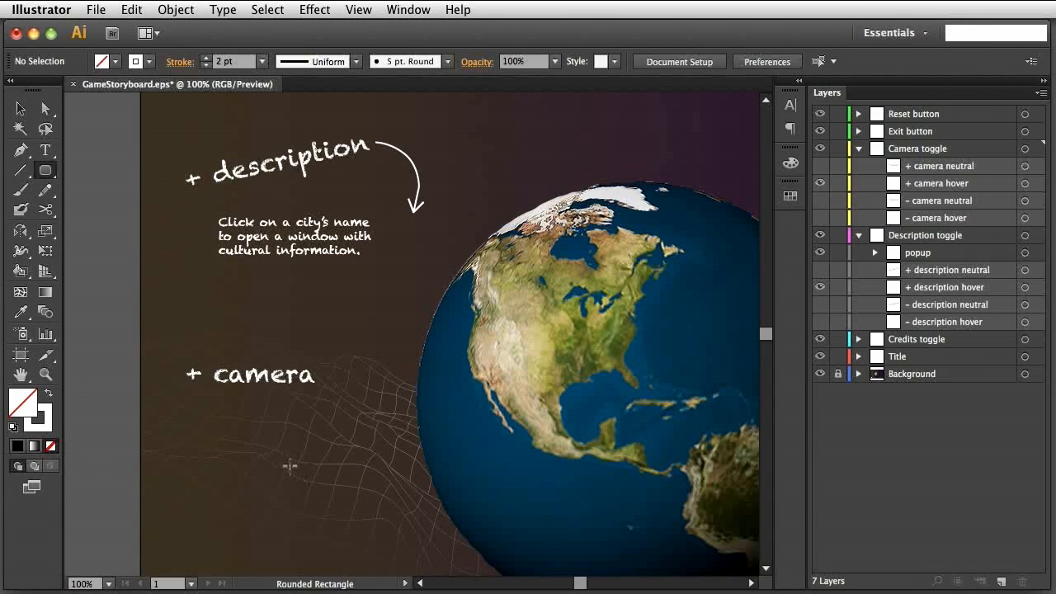
left_click_drag(289, 462, 330, 497)
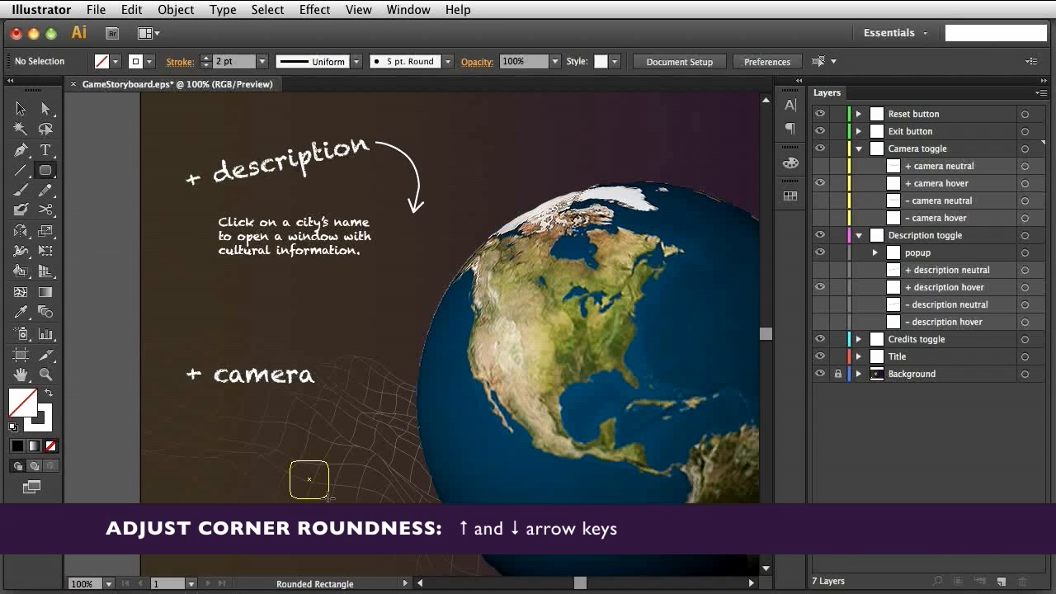
left_click_drag(328, 498, 327, 496)
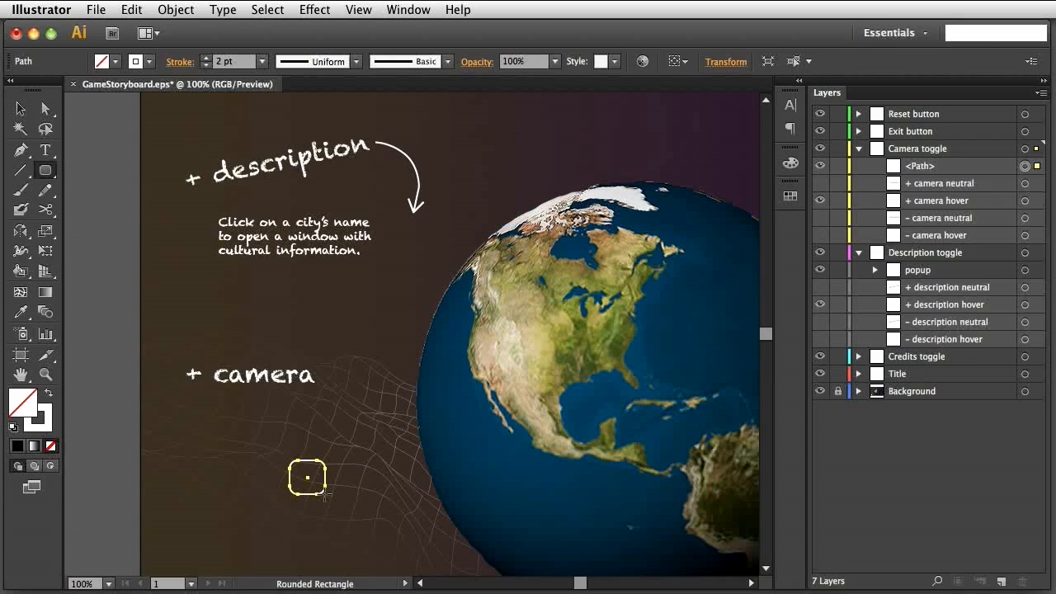
- Label the rounded square "ALT" and move its text and outline into the ALT key sublayer
key("t")
left_click(307, 477)
type("ALT")
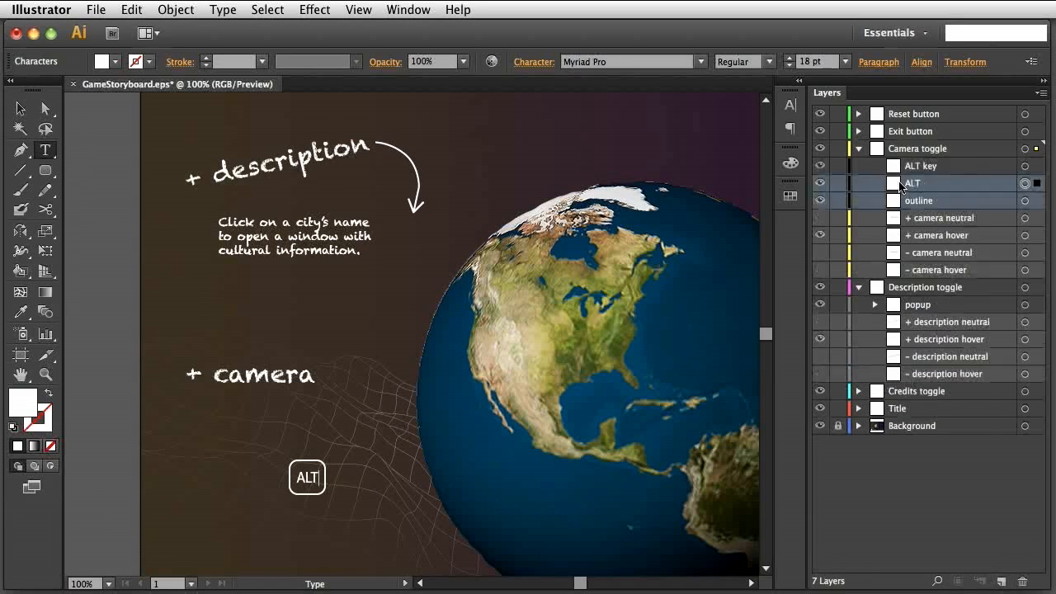
left_click_drag(896, 185, 914, 168)
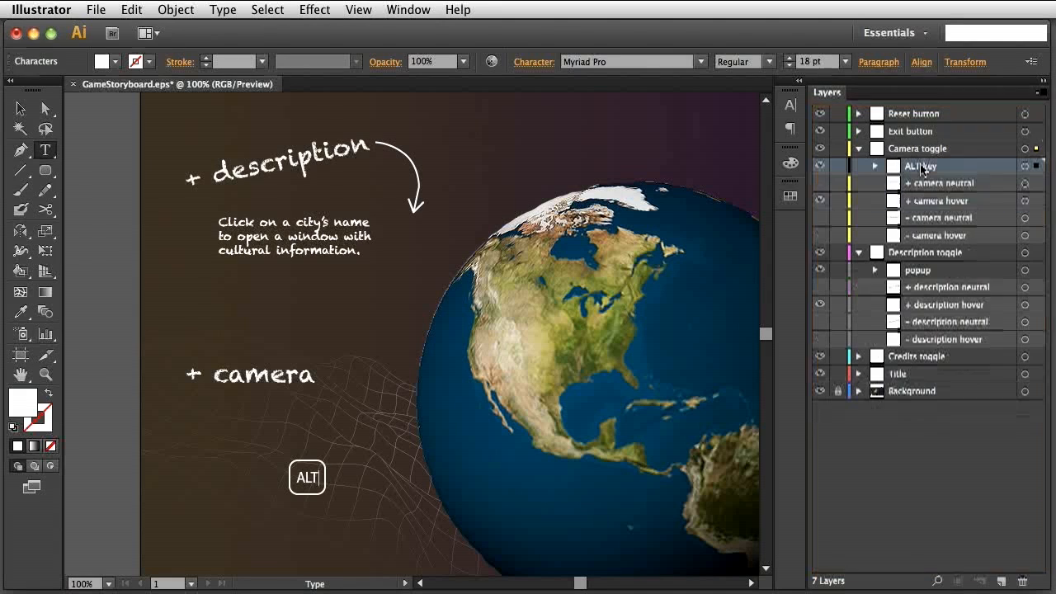
left_click(876, 166)
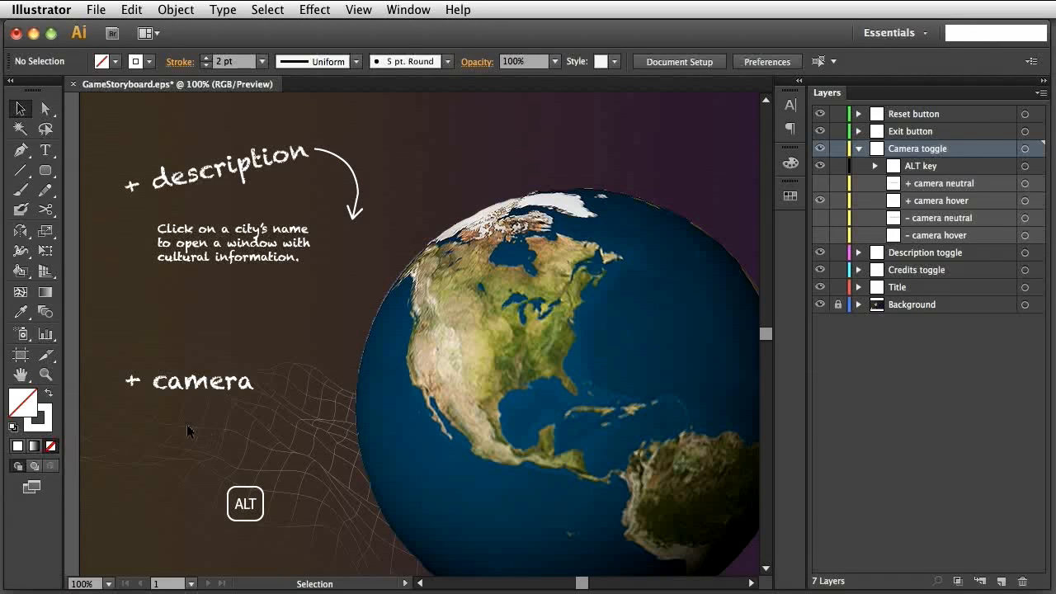
- Draw a rounded rectangle about 36 by 33 px between the camera label and the ALT key
left_click(45, 377)
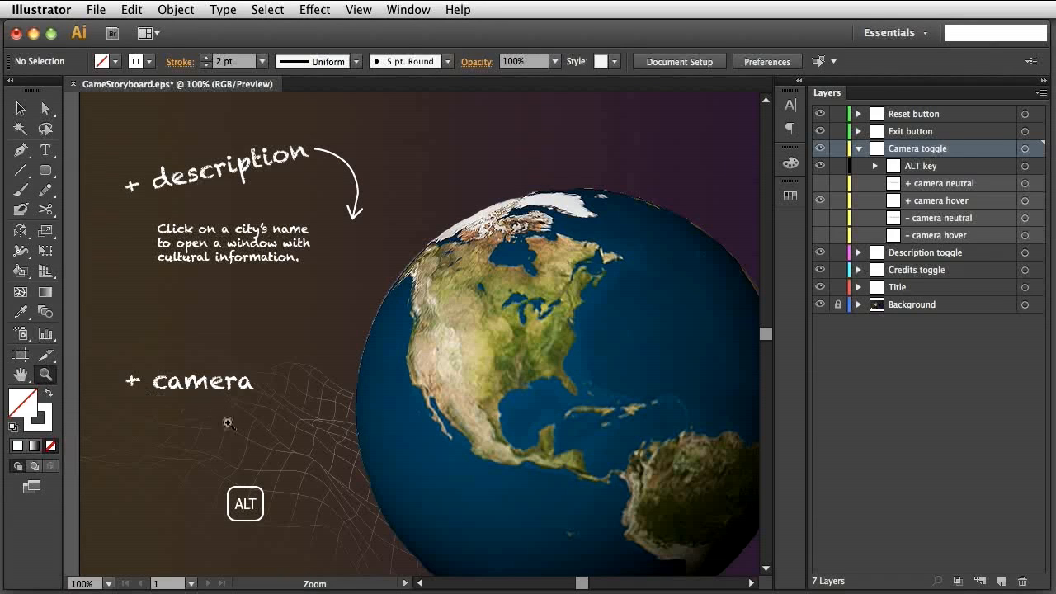
left_click(287, 429)
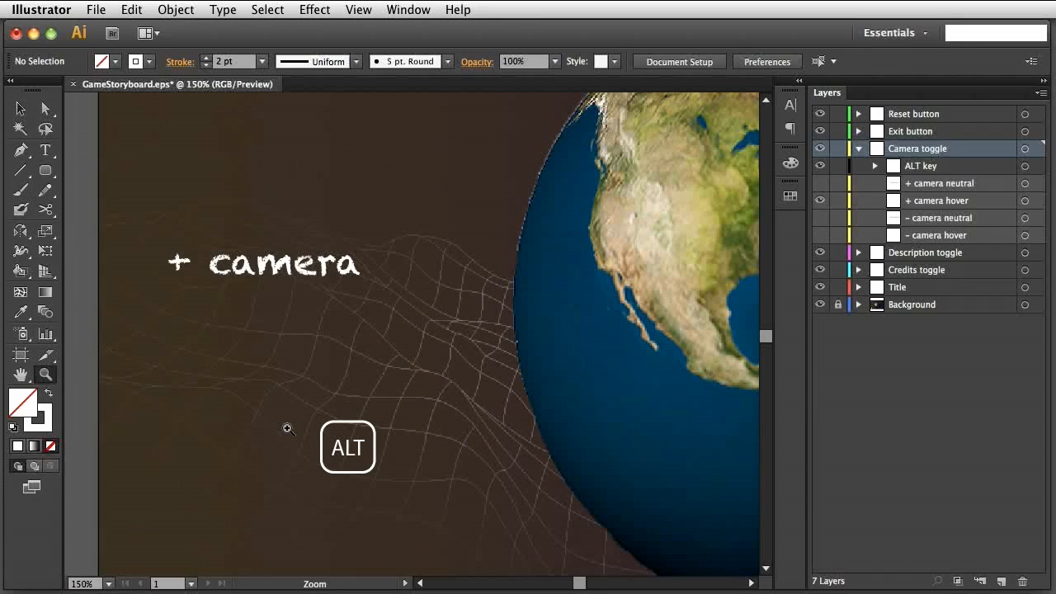
left_click(48, 173)
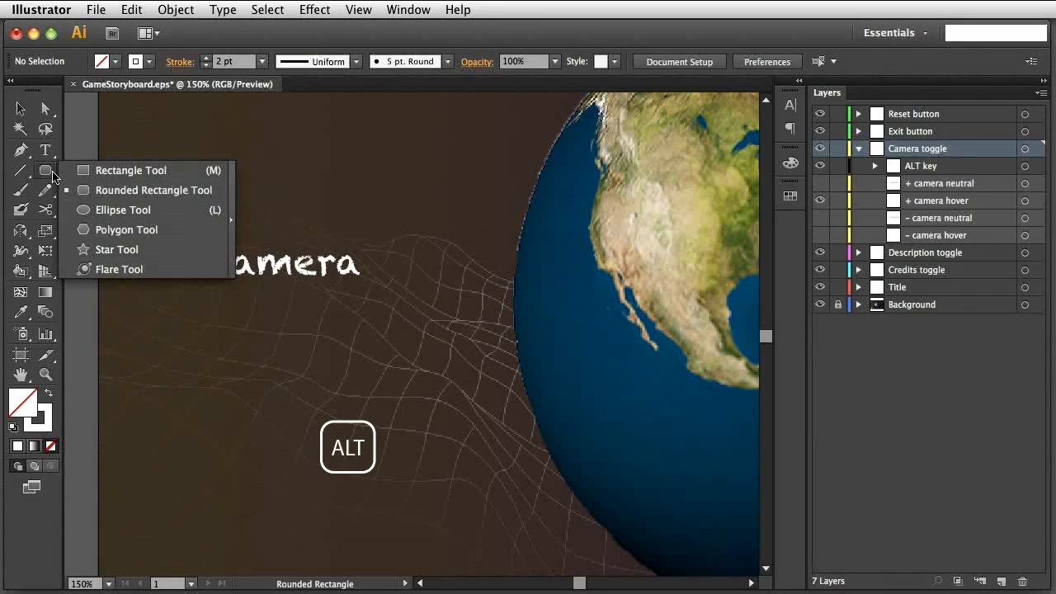
left_click(106, 190)
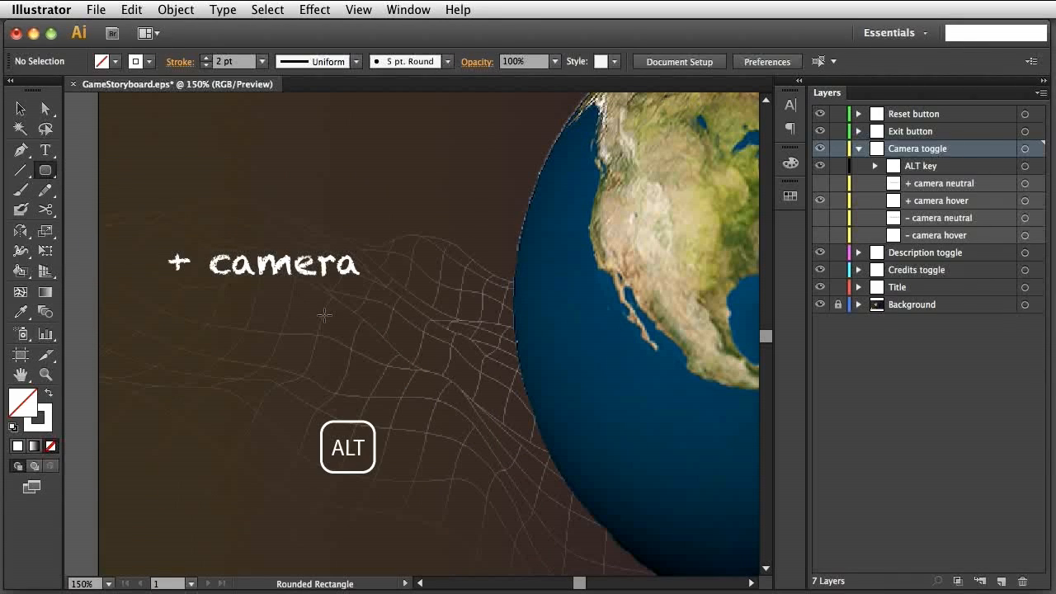
left_click_drag(320, 319, 364, 360)
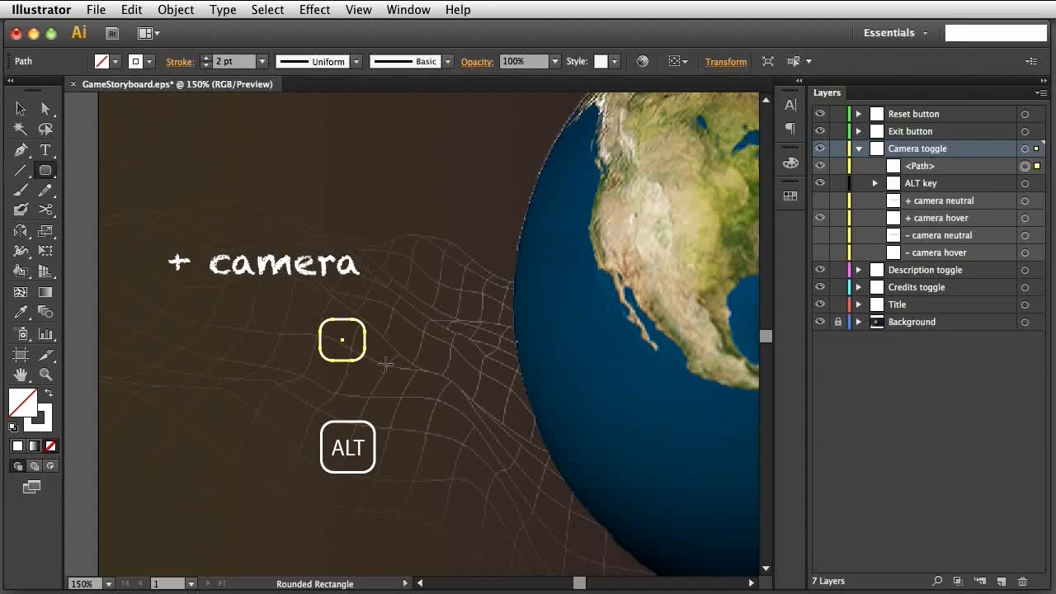
- Create a second 36 by 33.334 px rounded rectangle with a larger corner radius and place it over the first one's upper part
left_click(395, 363)
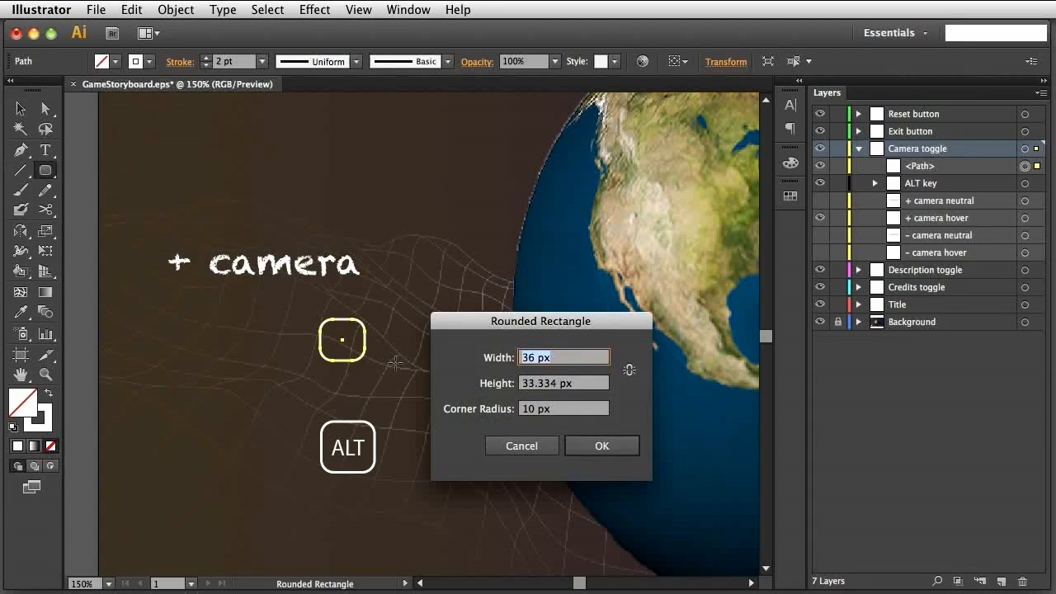
left_click(528, 410)
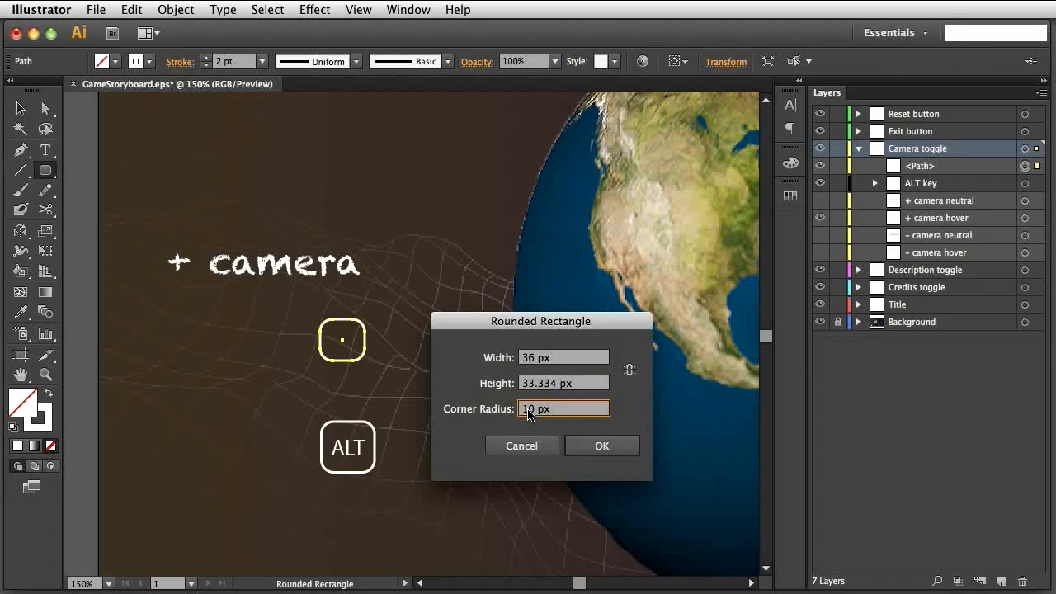
key("BackSpace")
type("5")
left_click(601, 446)
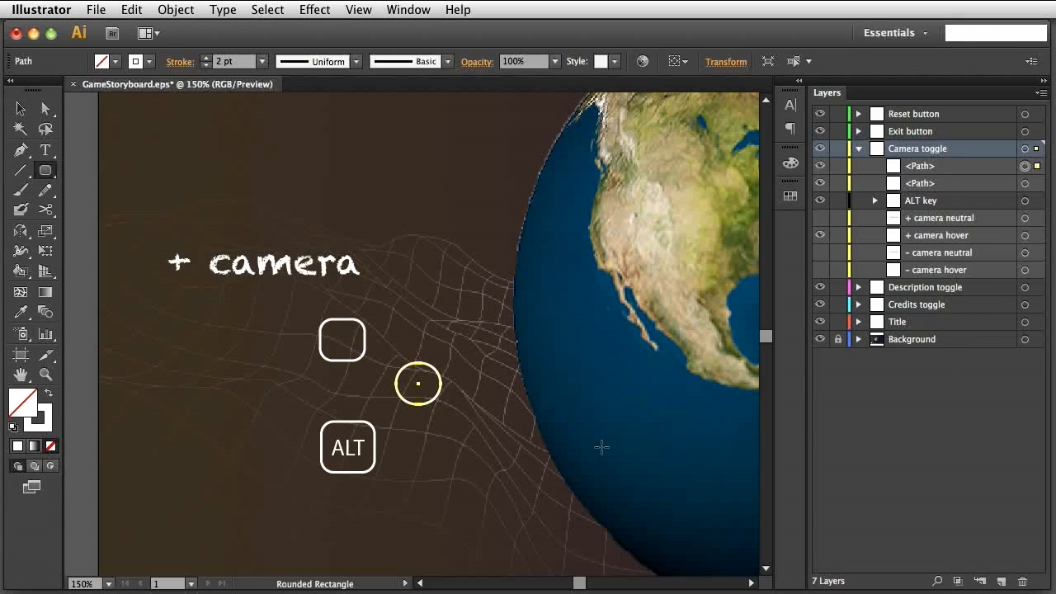
left_click(20, 108)
left_click_drag(436, 373, 361, 317)
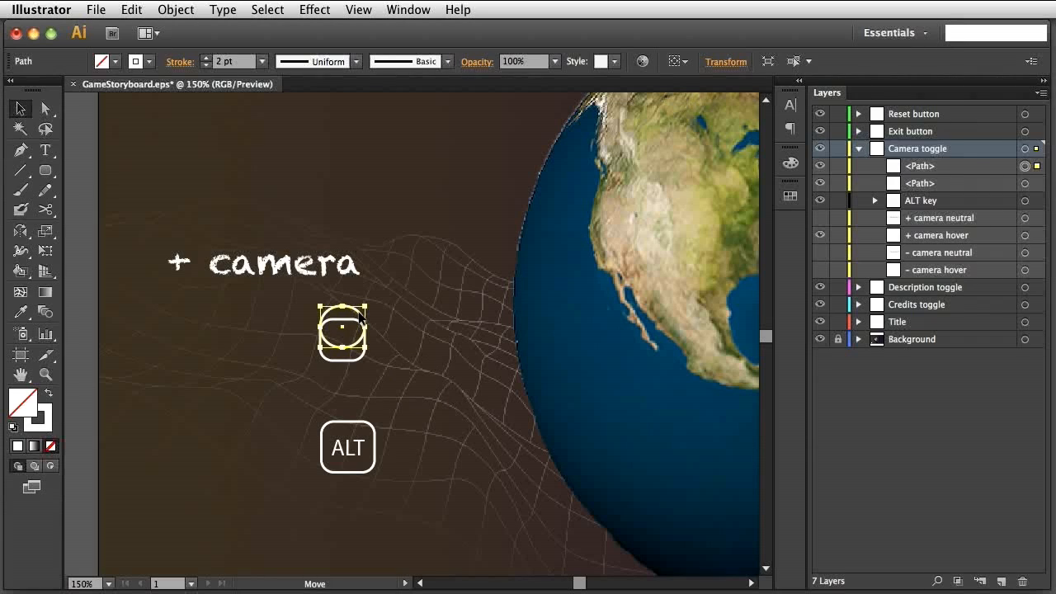
- Unite the two overlapping shapes with Pathfinder into a mouse outline and shift it slightly to centre it above the ALT key
key("shift")
left_click(353, 360, "shift")
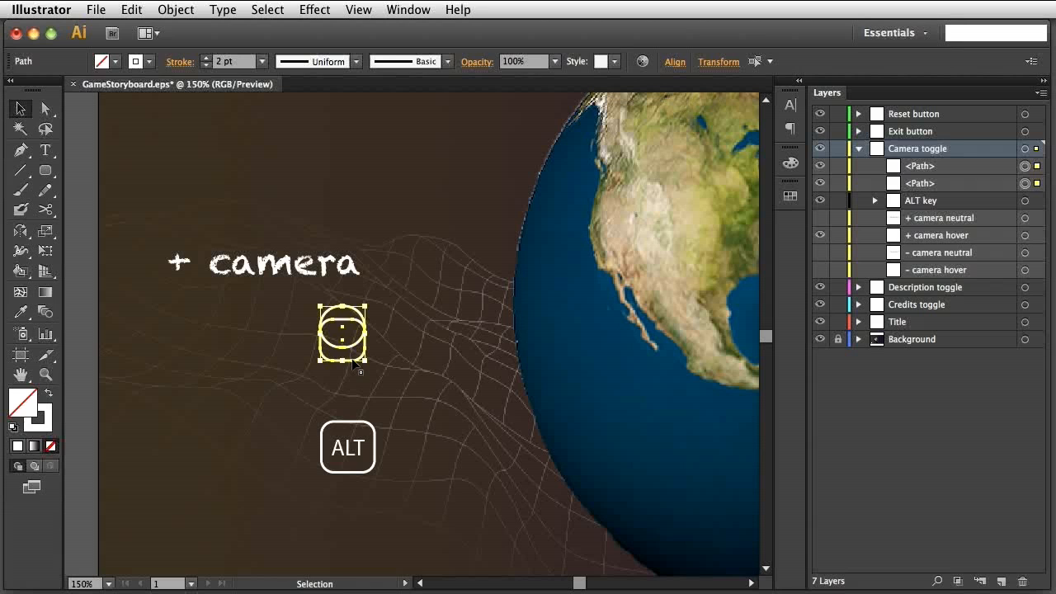
left_click(408, 9)
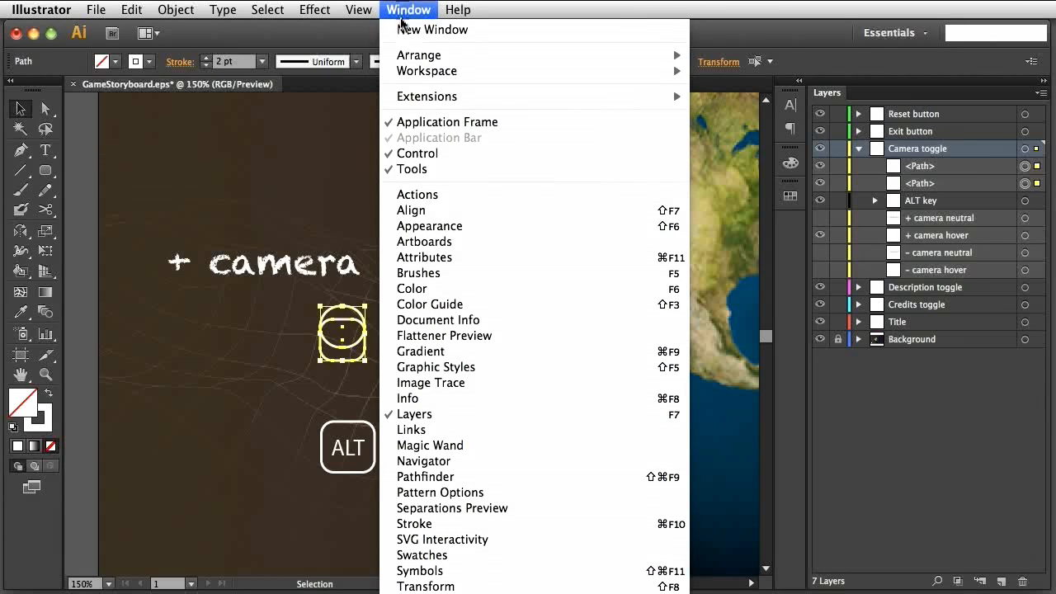
left_click(474, 476)
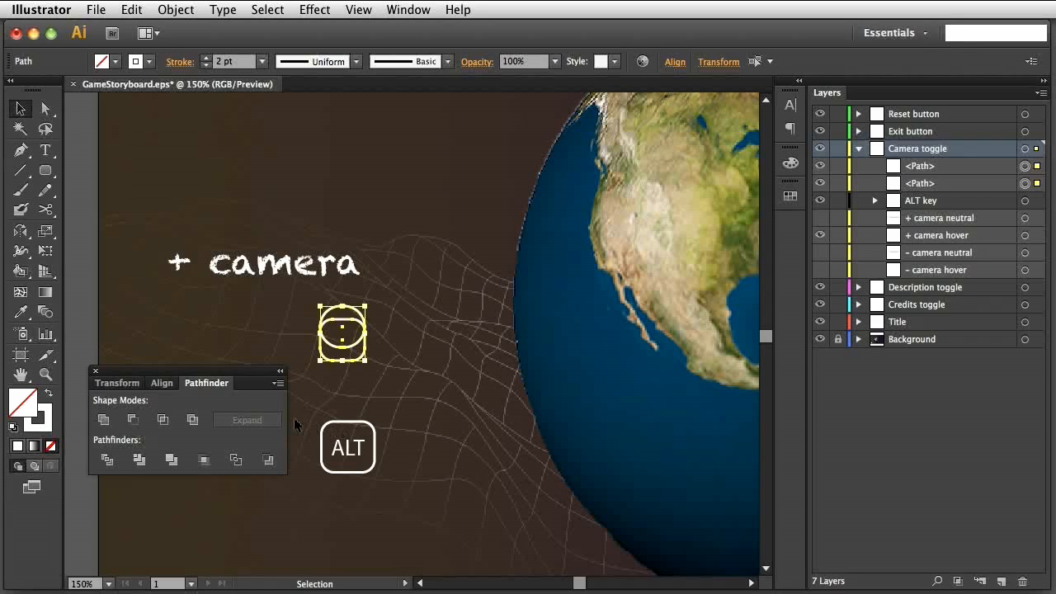
left_click(103, 420)
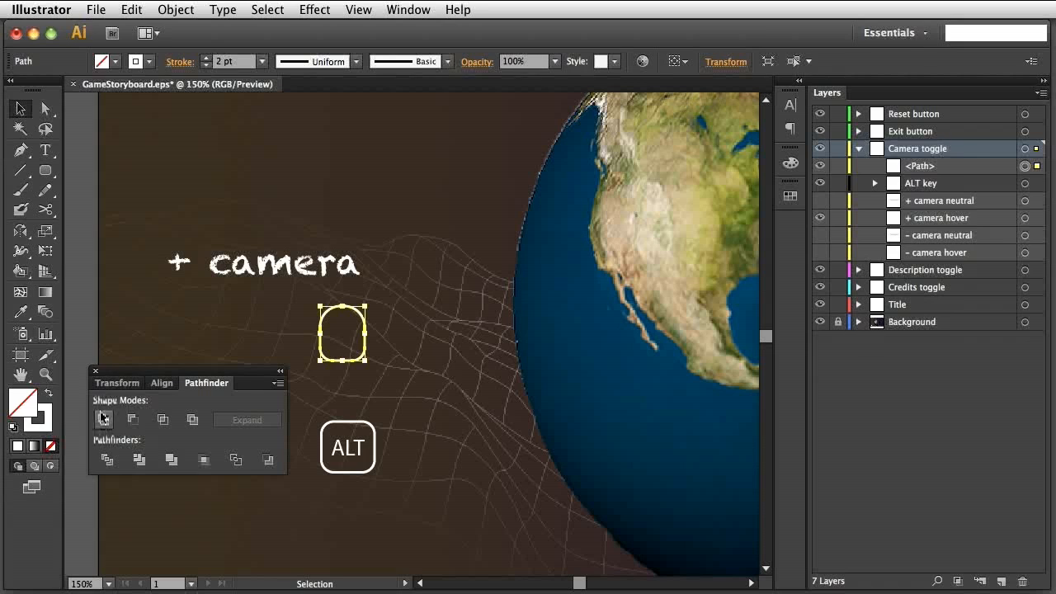
left_click(96, 370)
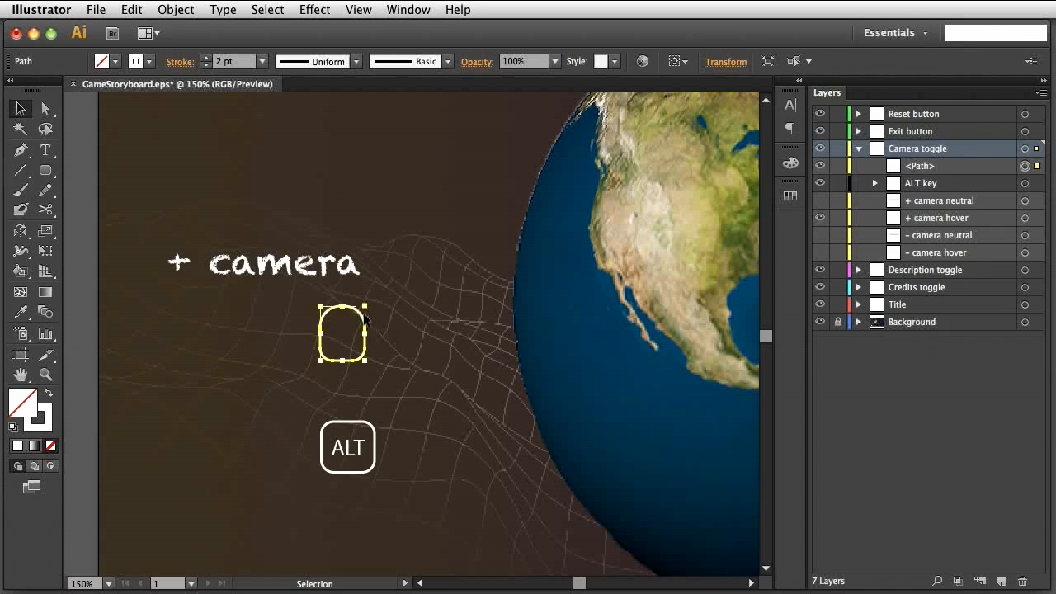
left_click_drag(361, 320, 365, 324)
left_click(402, 352)
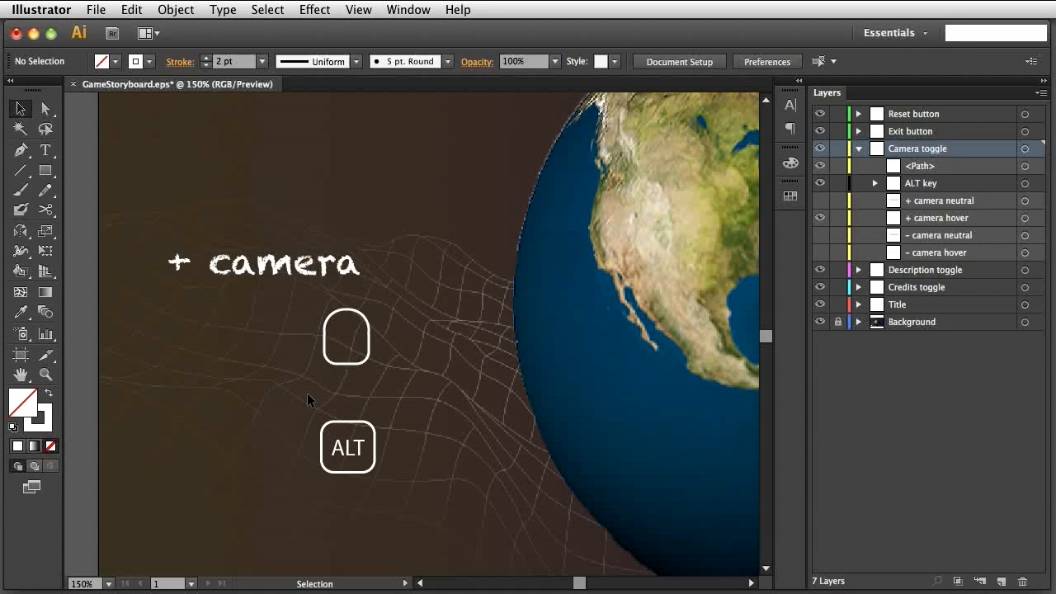
- Draw a straight horizontal line across the mouse outline to separate its buttons from its body
left_click(20, 172)
left_click(99, 170)
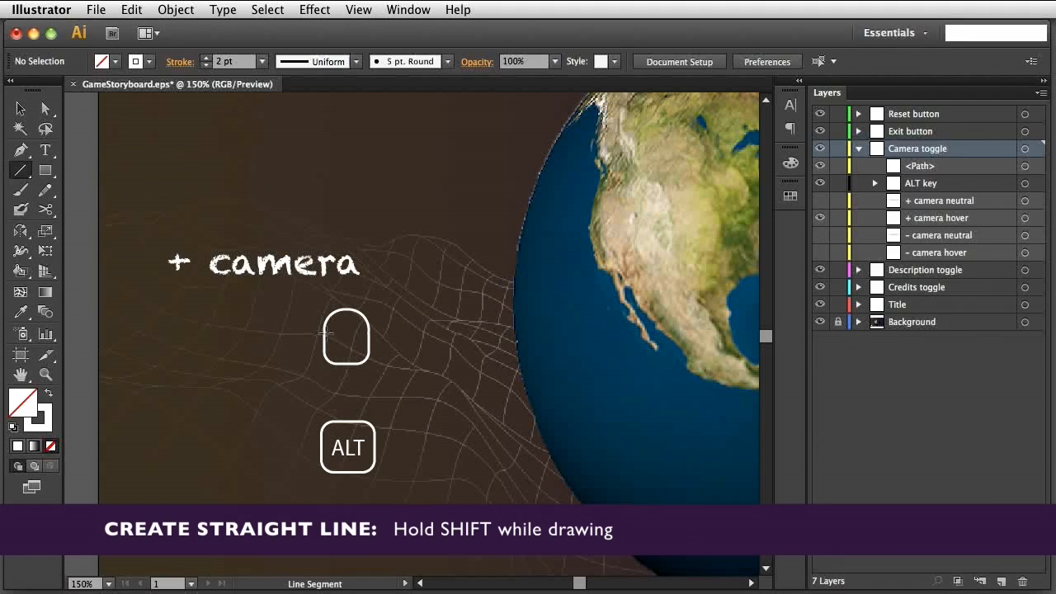
left_click_drag(327, 333, 368, 332)
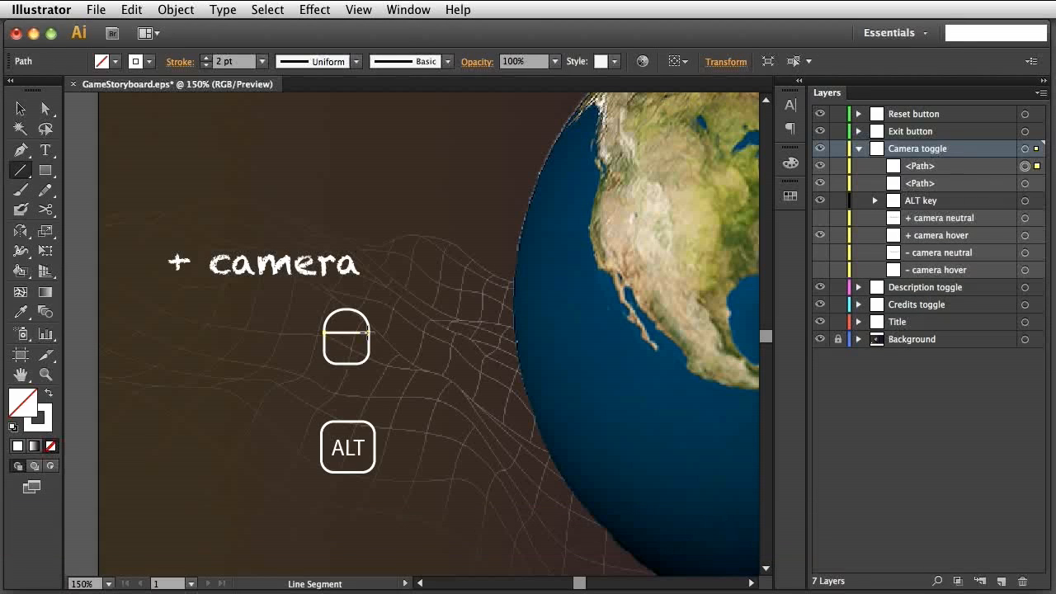
- Draw a narrow white-filled rectangle from the mouse outline's top centre down to the dividing line as the middle button
left_click(52, 172)
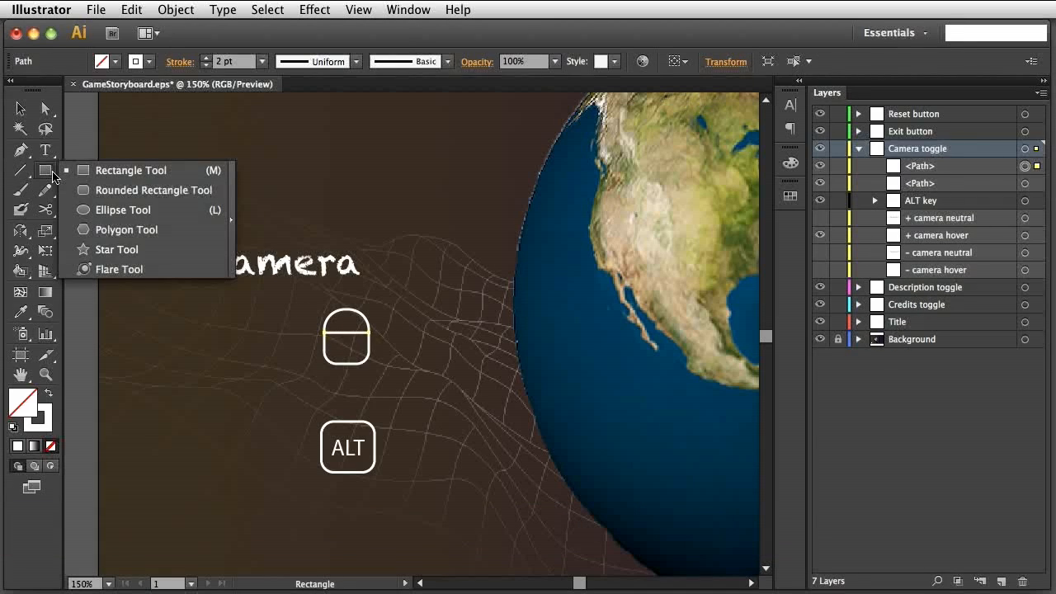
left_click(128, 170)
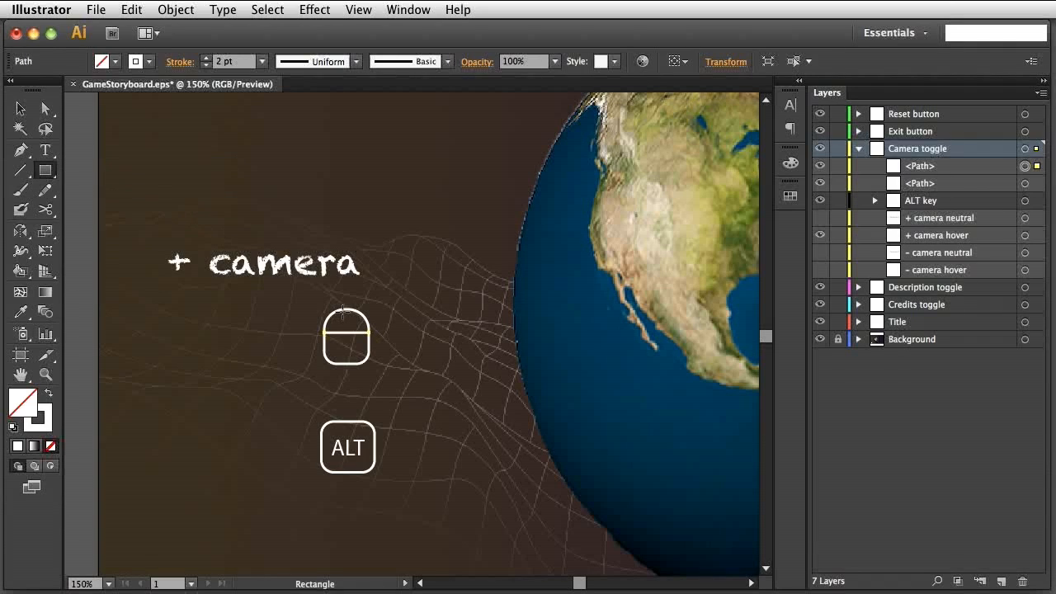
left_click_drag(342, 310, 352, 332)
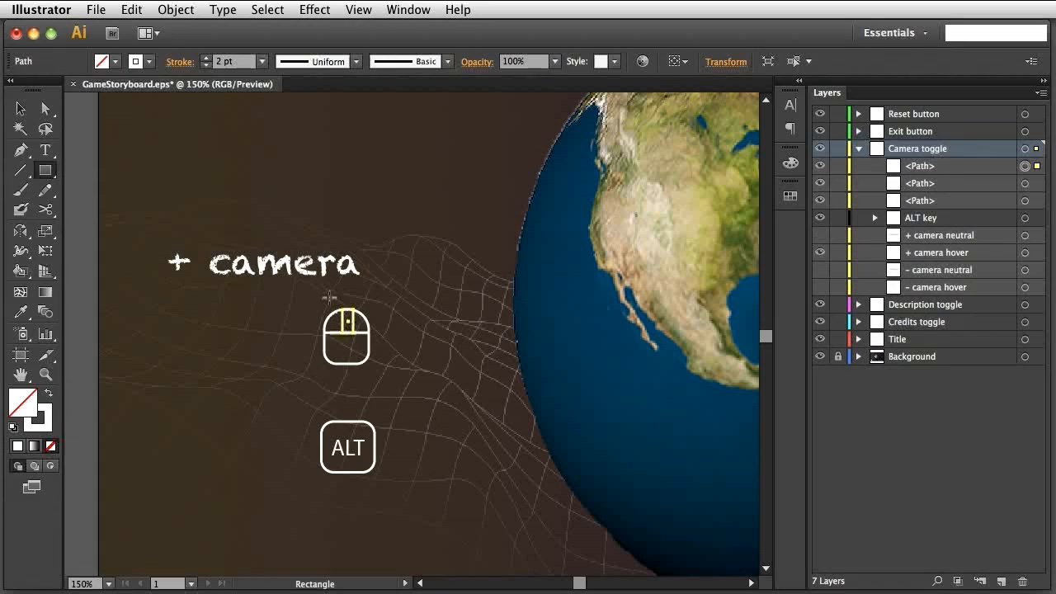
left_click(117, 63)
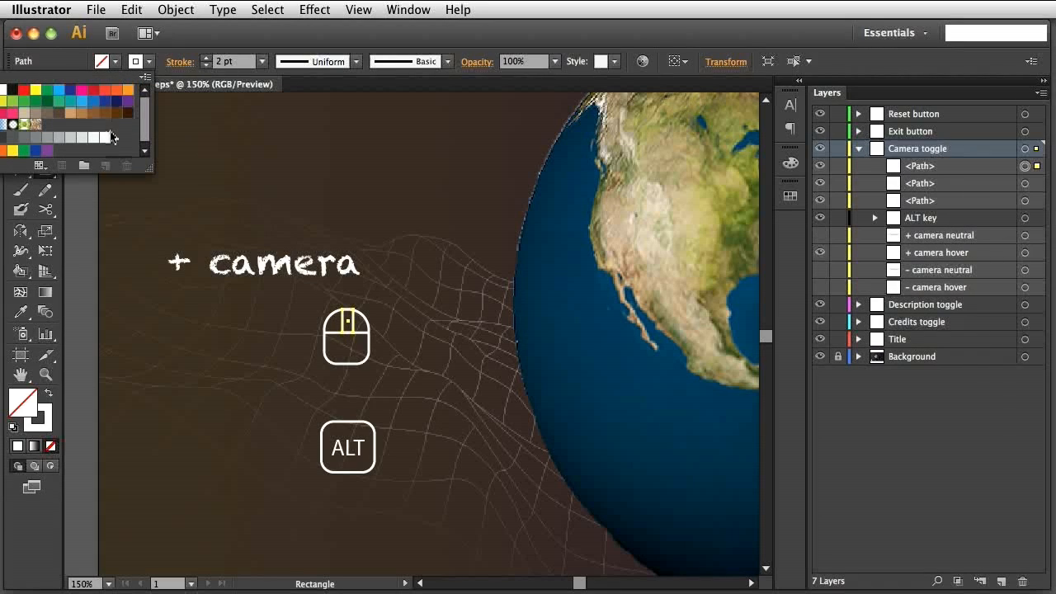
left_click(105, 138)
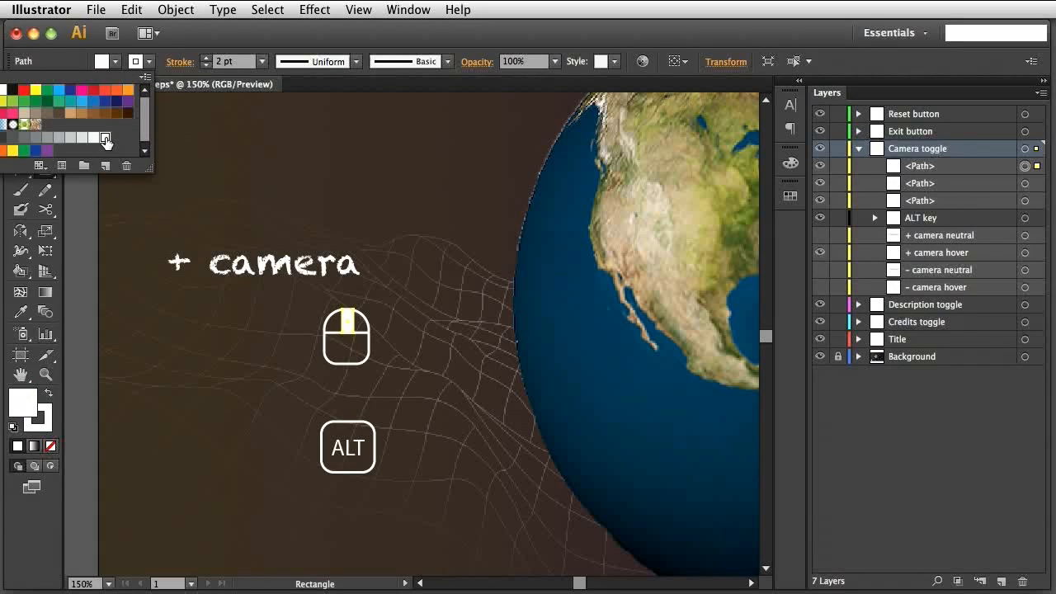
left_click(167, 193)
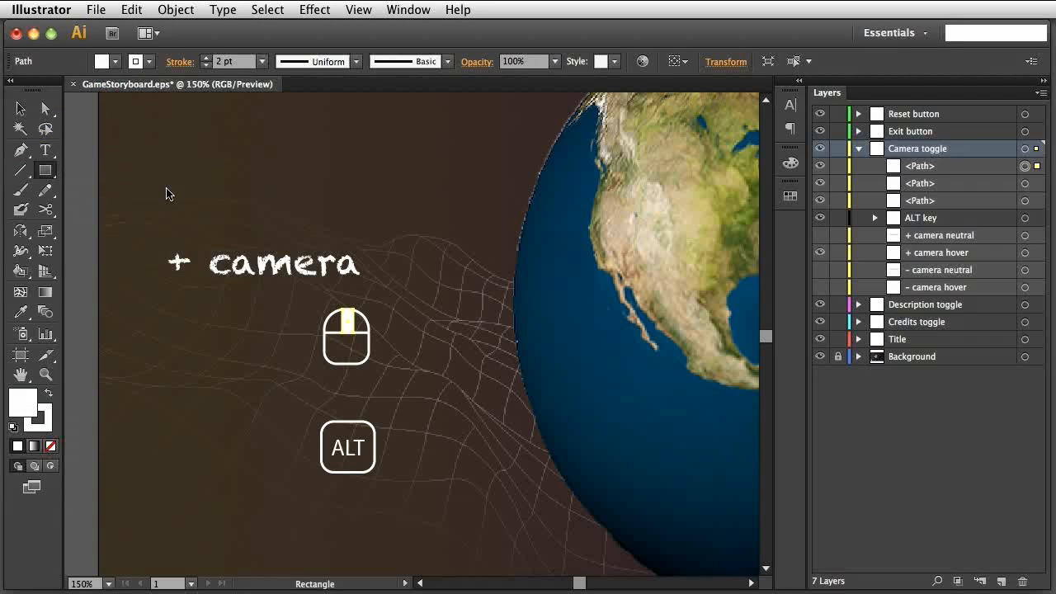
left_click(20, 108)
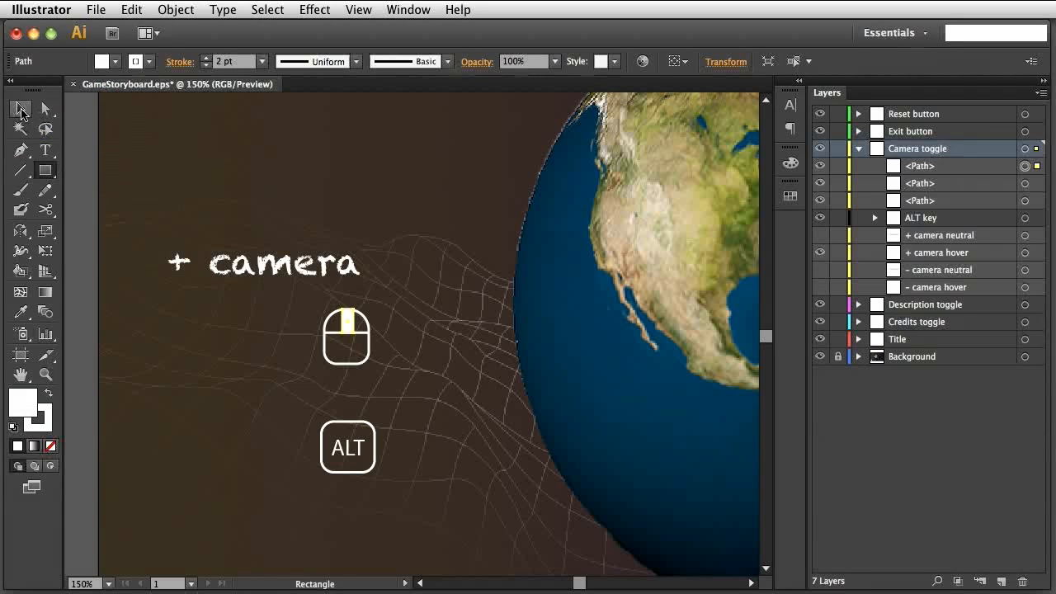
left_click(170, 194)
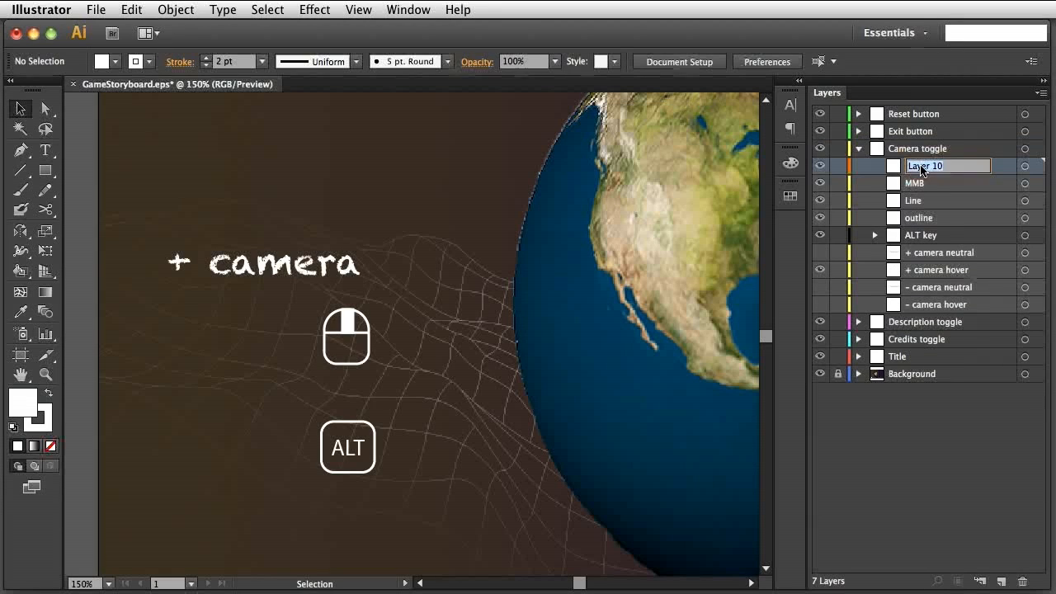
- Name the new sublayer "MMB mouse", move MMB, Line and outline into it, and toggle its visibility to check the grouping
type("MMB mouse")
left_click(918, 183)
left_click(920, 218, "shift")
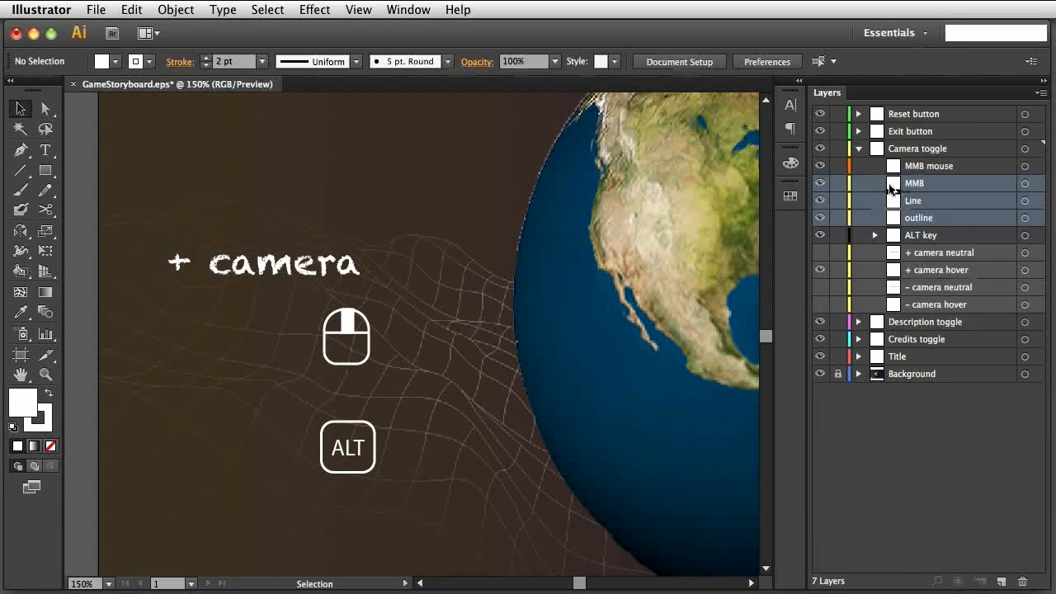
left_click_drag(891, 189, 926, 171)
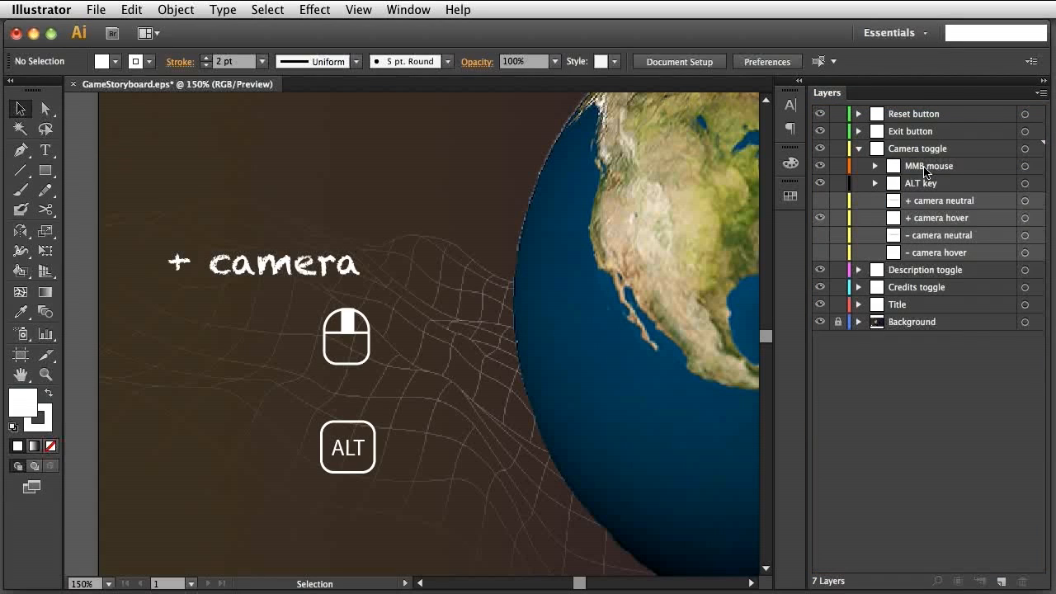
left_click(821, 166)
left_click(821, 166)
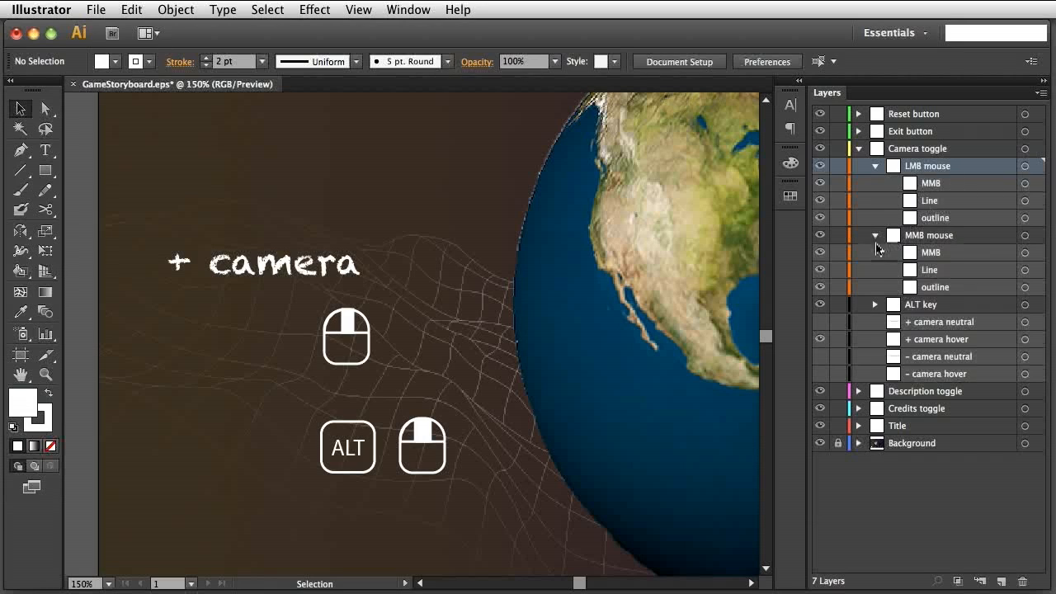
- Remove the fill from the middle button of the mouse icon beside the ALT key
left_click(423, 430)
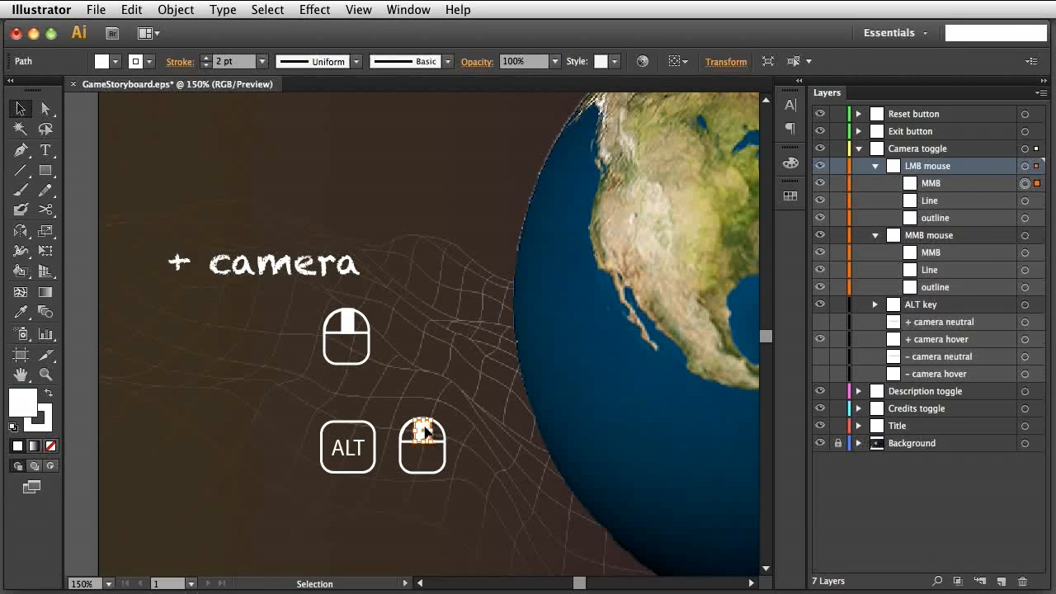
left_click(791, 165)
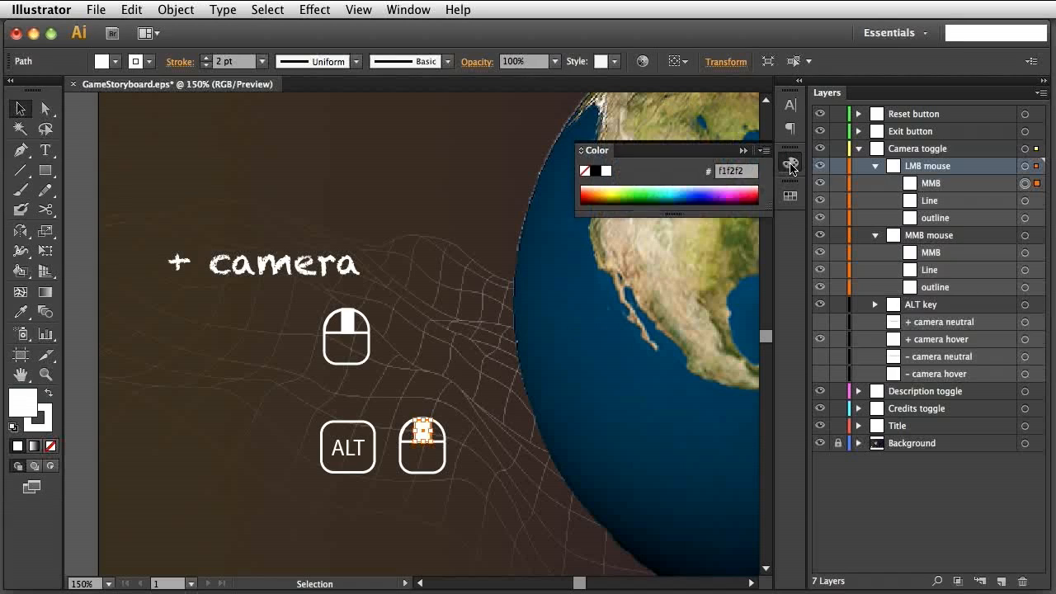
left_click(585, 171)
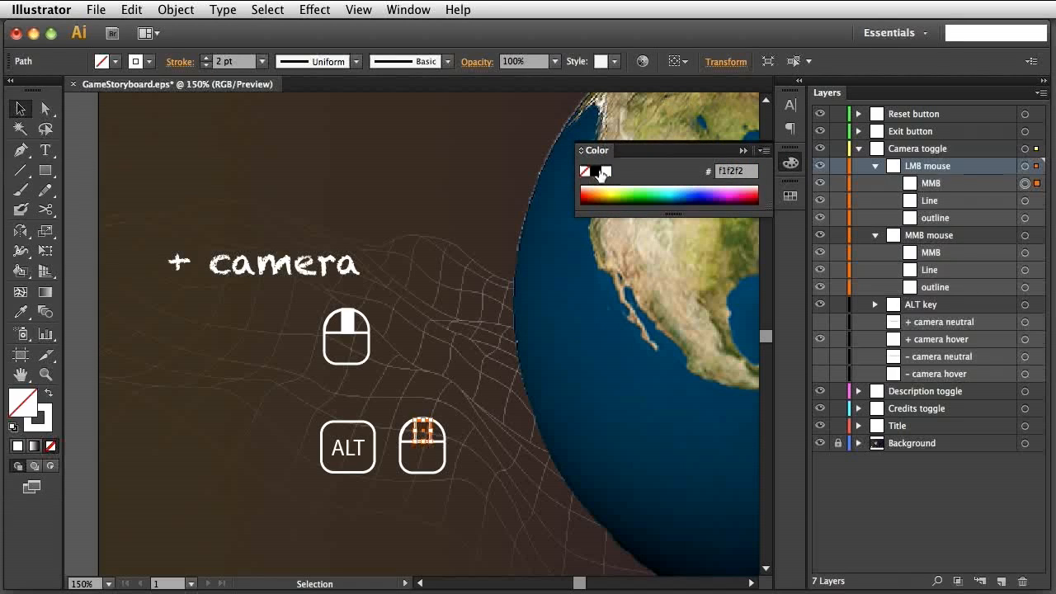
left_click(743, 151)
left_click(442, 333)
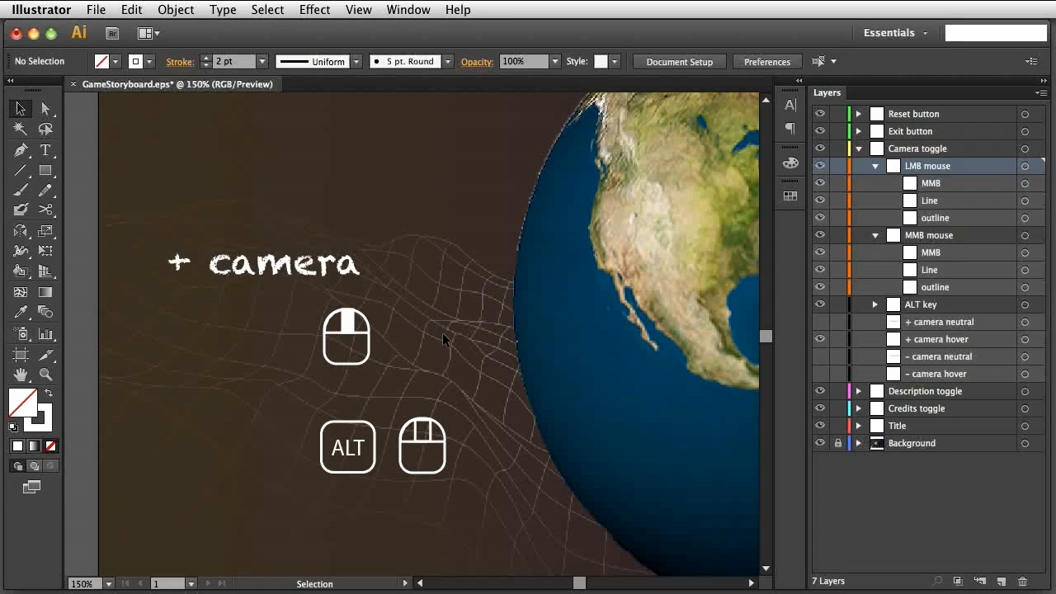
- Draw a white-filled left button shape with the Pen tool inside the outline of the mouse icon beside the ALT key
left_click(21, 149)
left_click(115, 61)
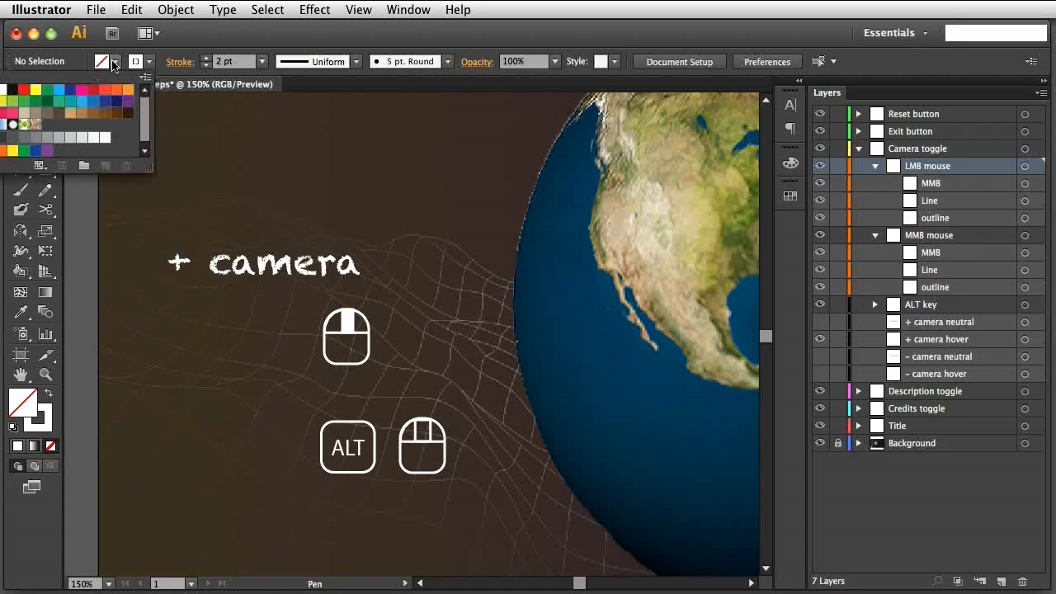
left_click(104, 137)
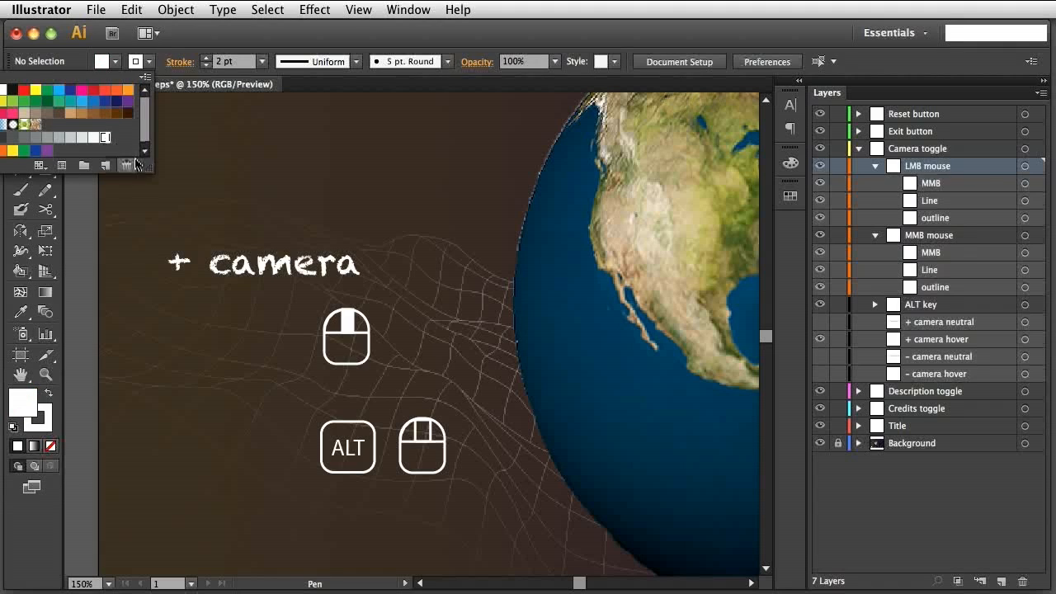
left_click(412, 422)
left_click(415, 426)
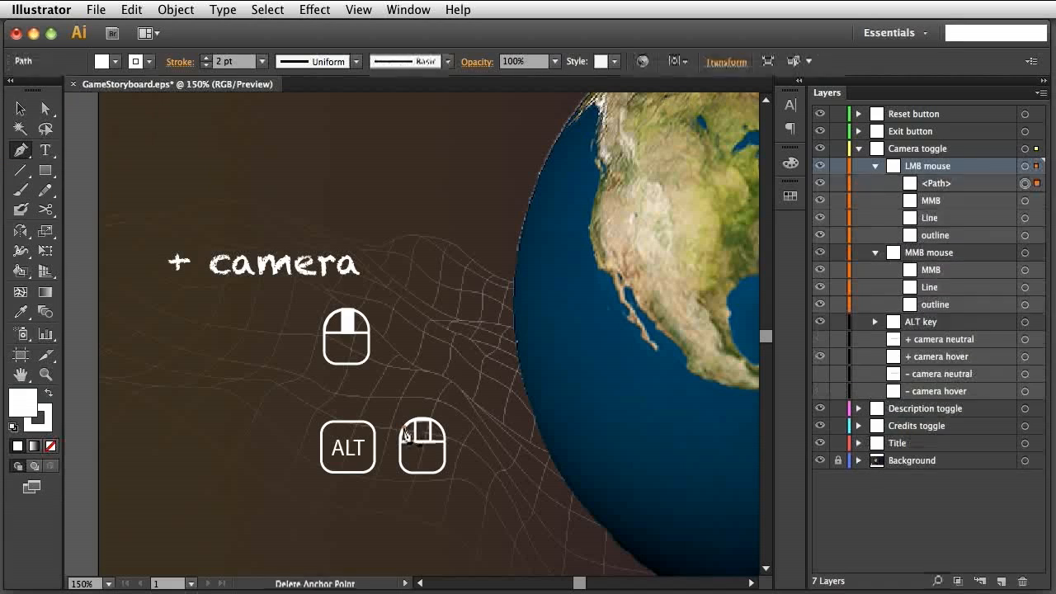
left_click(411, 441)
left_click(416, 442)
left_click(415, 420)
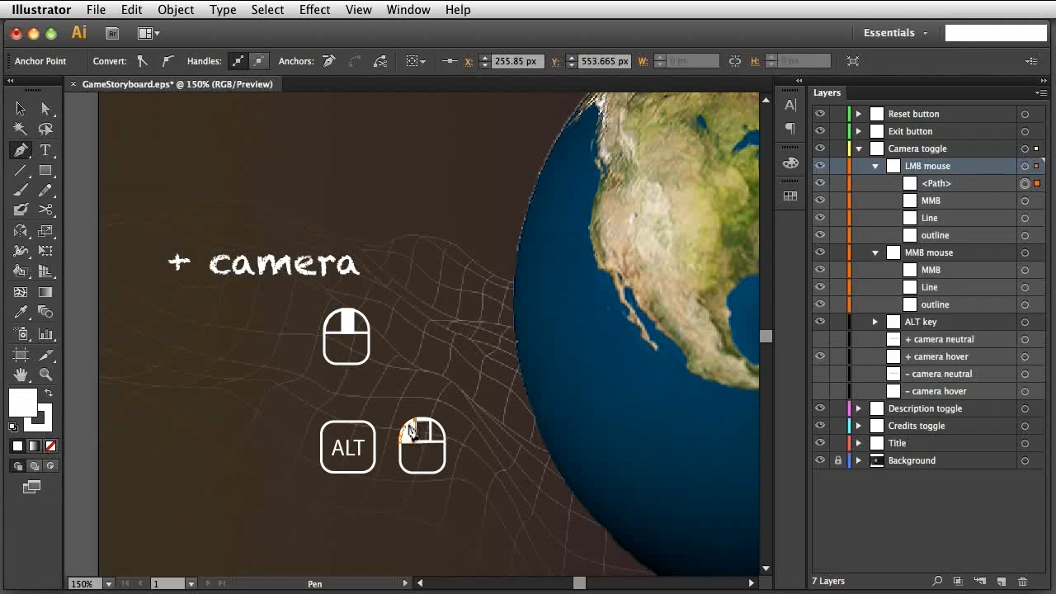
left_click(404, 427)
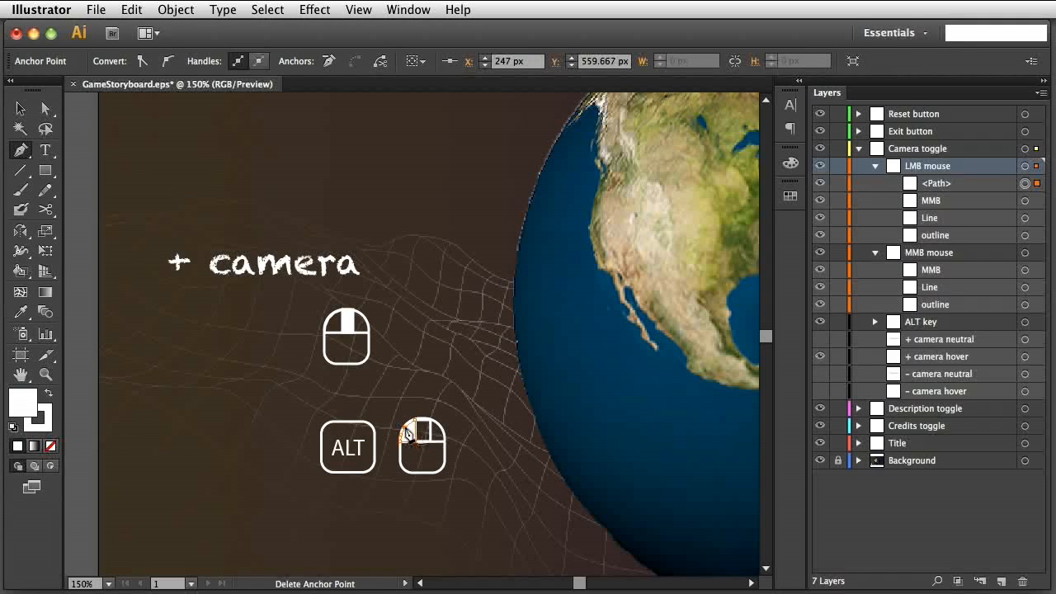
key("v")
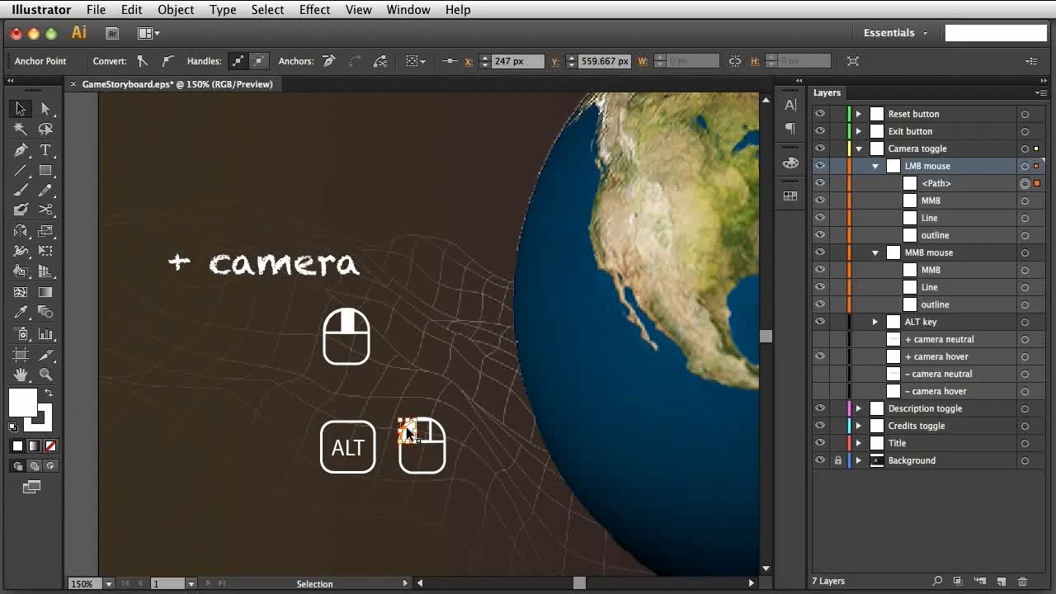
left_click(413, 397)
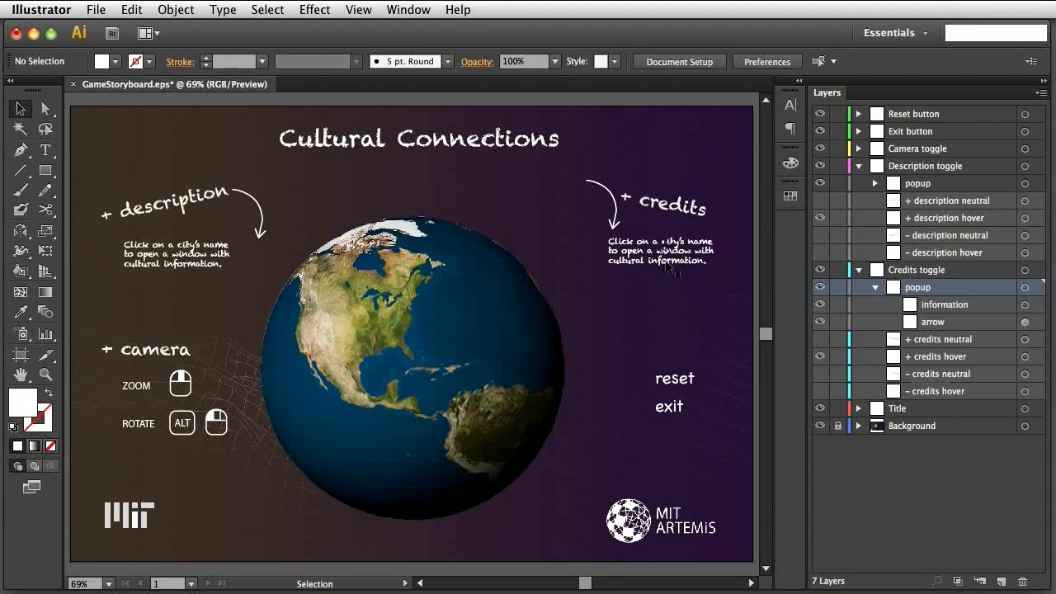
- Mirror the arrow beside "+ credits" and rotate it so it curves down from the plus sign toward the popup text
left_click(615, 220)
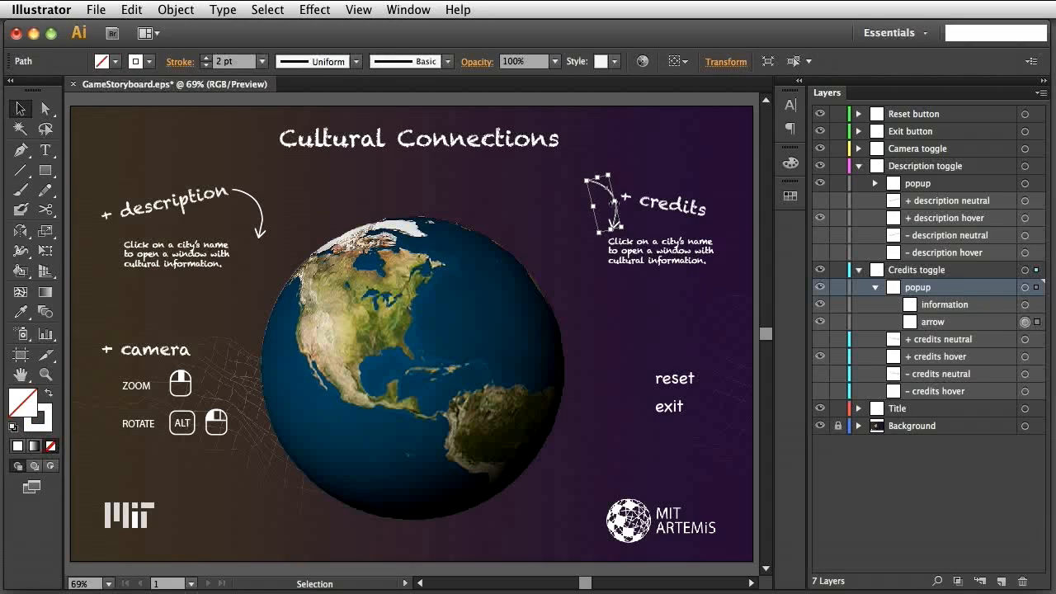
left_click_drag(614, 220, 568, 213)
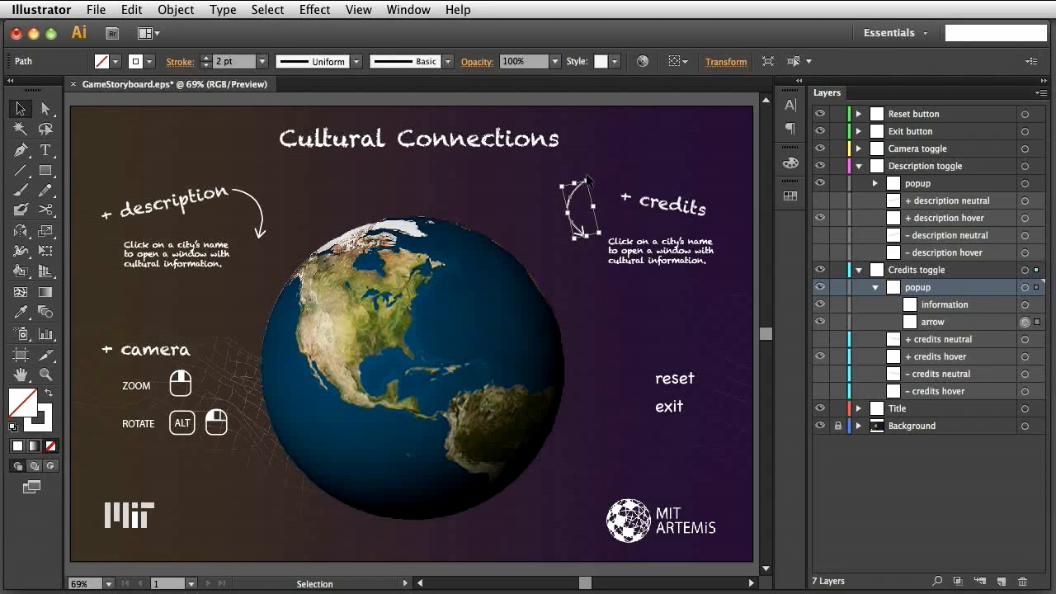
left_click_drag(588, 176, 569, 204)
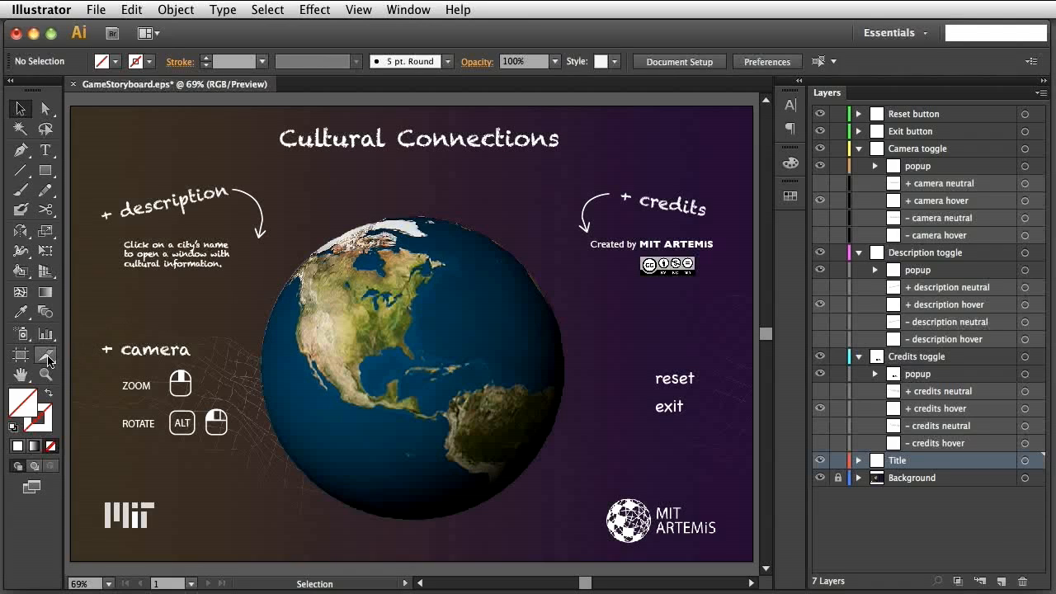
- Draw slices around the description, camera and credits toggles with their popups, and hide the slice outlines
left_click_drag(48, 360, 120, 358)
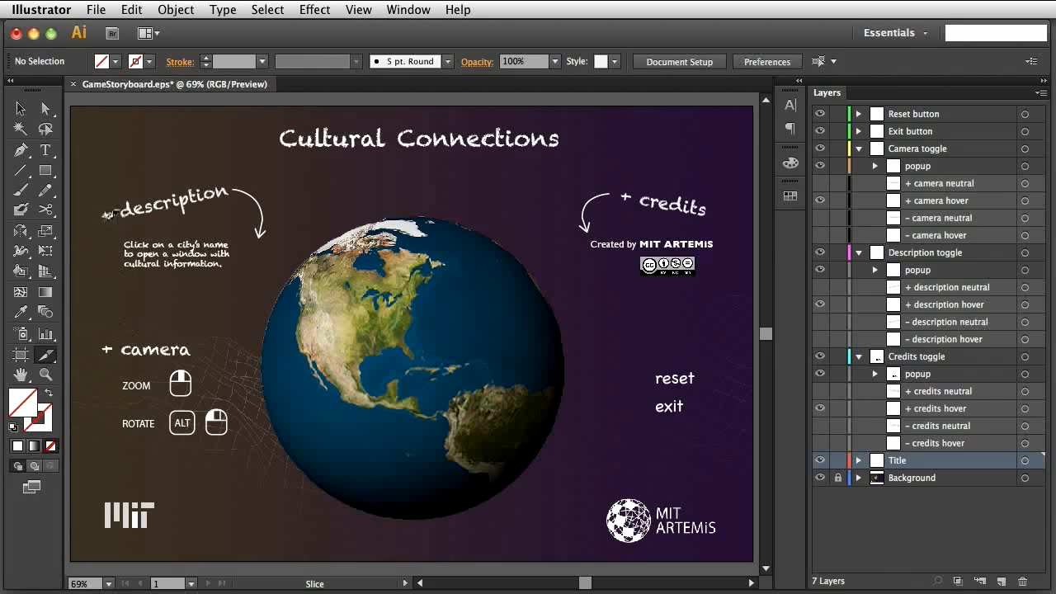
left_click_drag(95, 174, 276, 293)
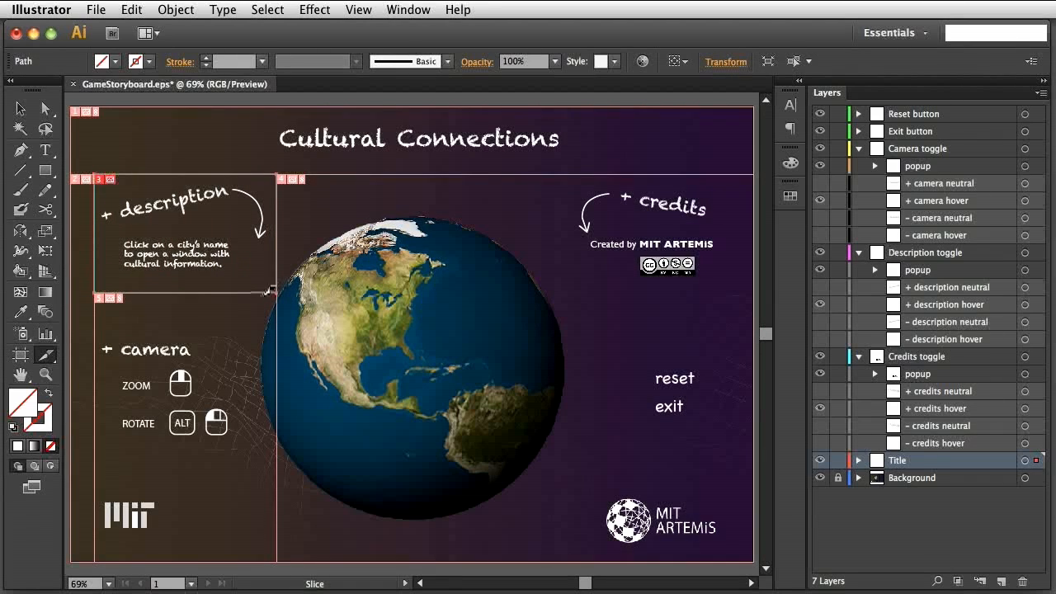
left_click_drag(96, 331, 284, 453)
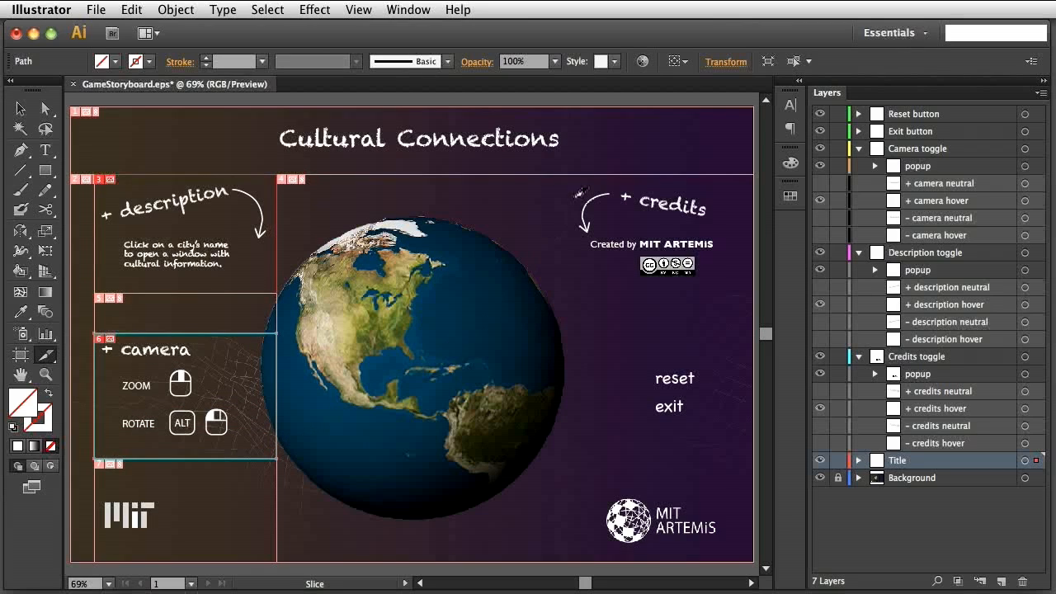
left_click_drag(570, 174, 747, 288)
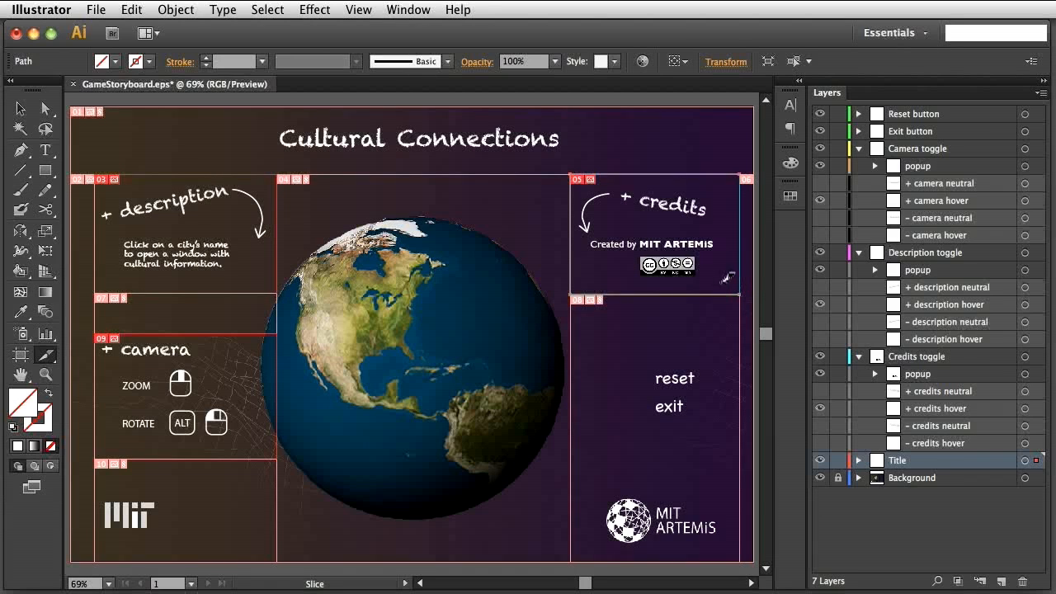
left_click(356, 10)
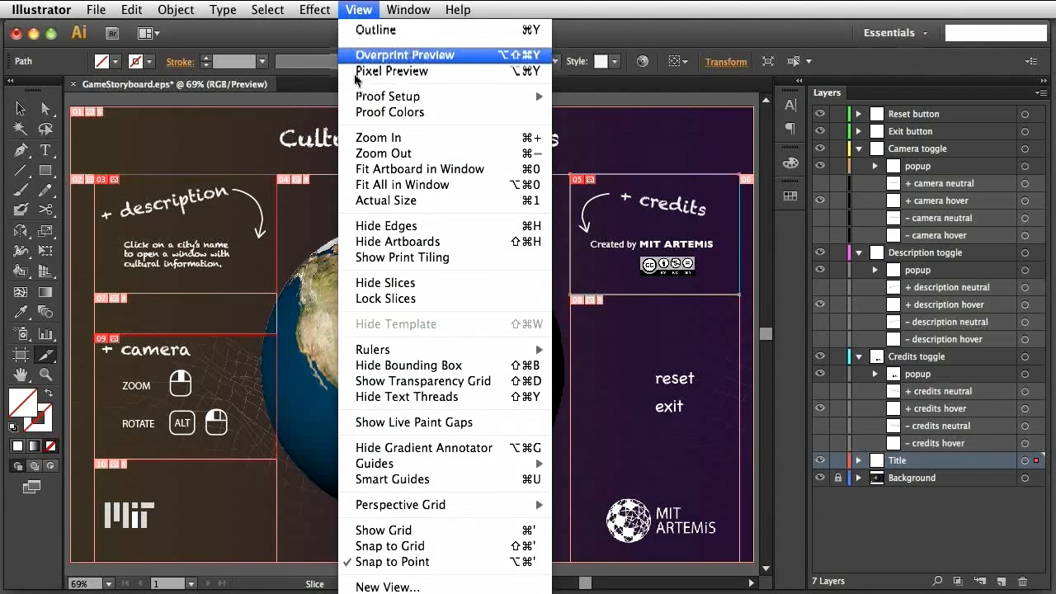
left_click(413, 284)
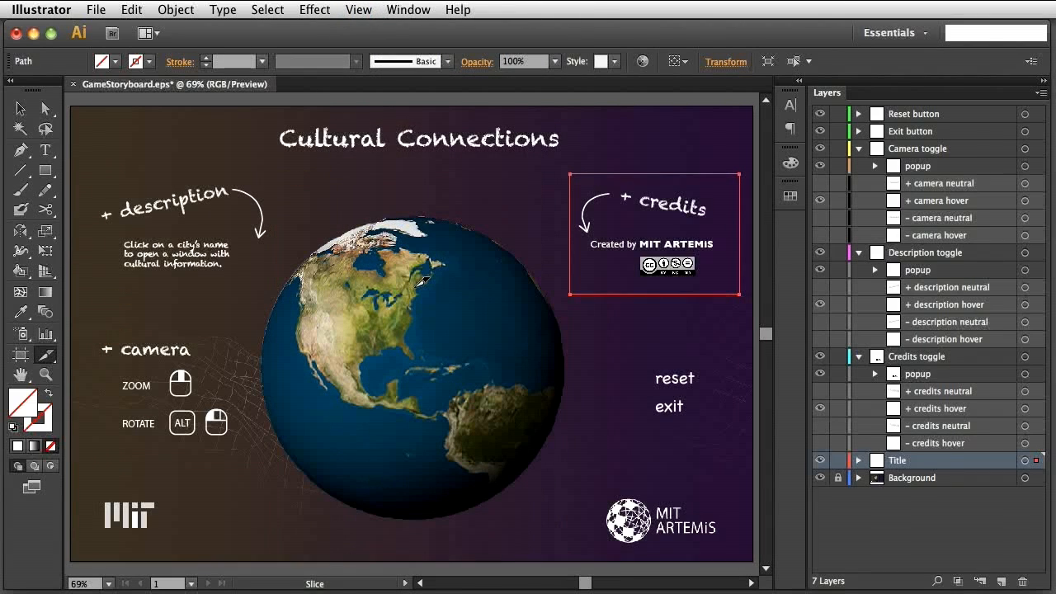
- Toggle the visibility of the credits, description and camera popup sublayers to check their contents, and clear the selection
left_click(825, 184)
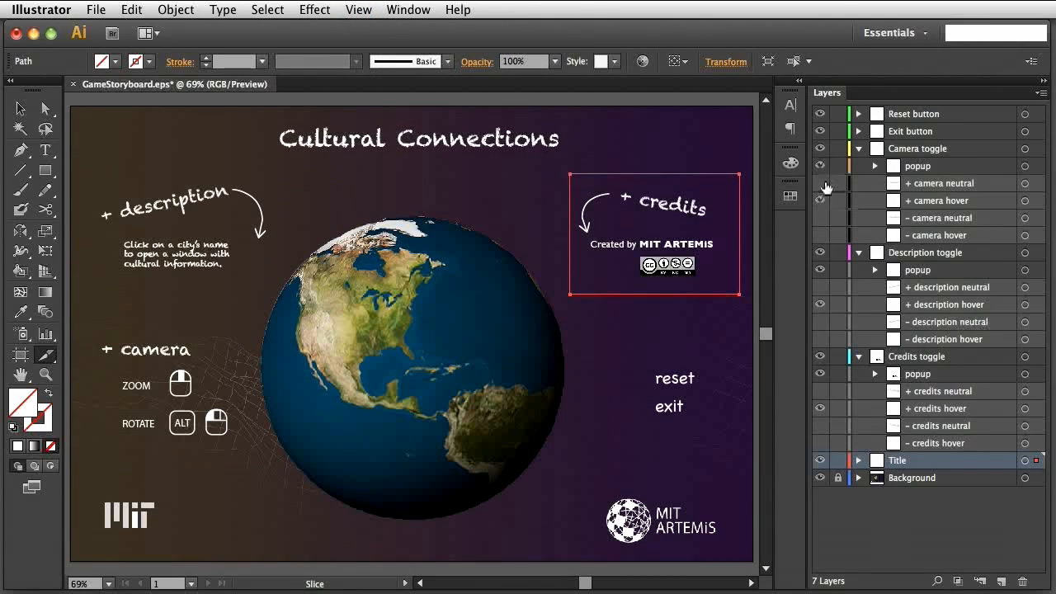
left_click(820, 374)
left_click(821, 374)
left_click(820, 273)
left_click(820, 270)
left_click(821, 169)
left_click(820, 168)
key("v")
left_click(531, 231)
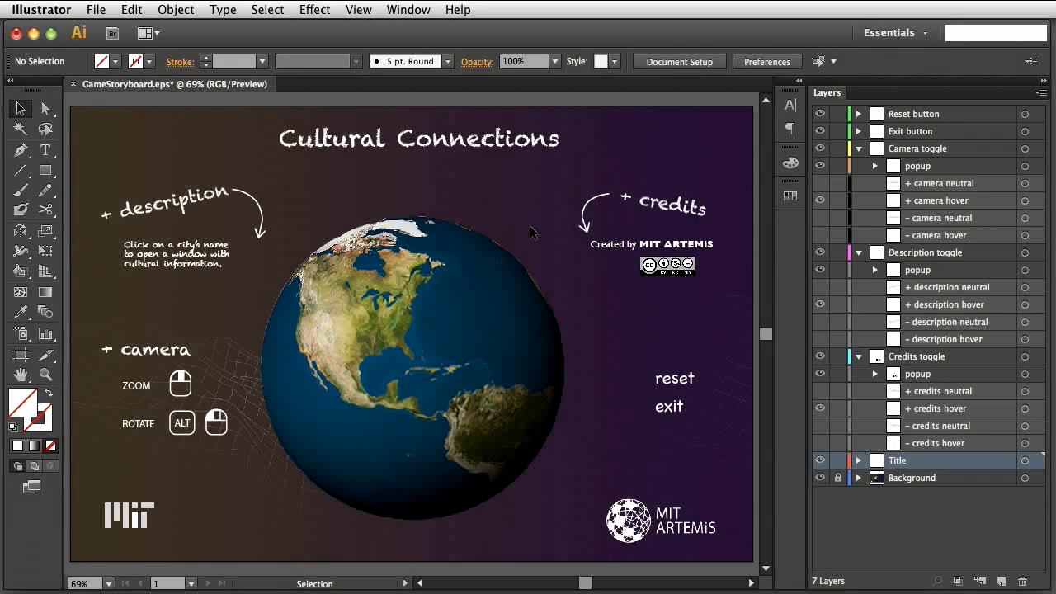